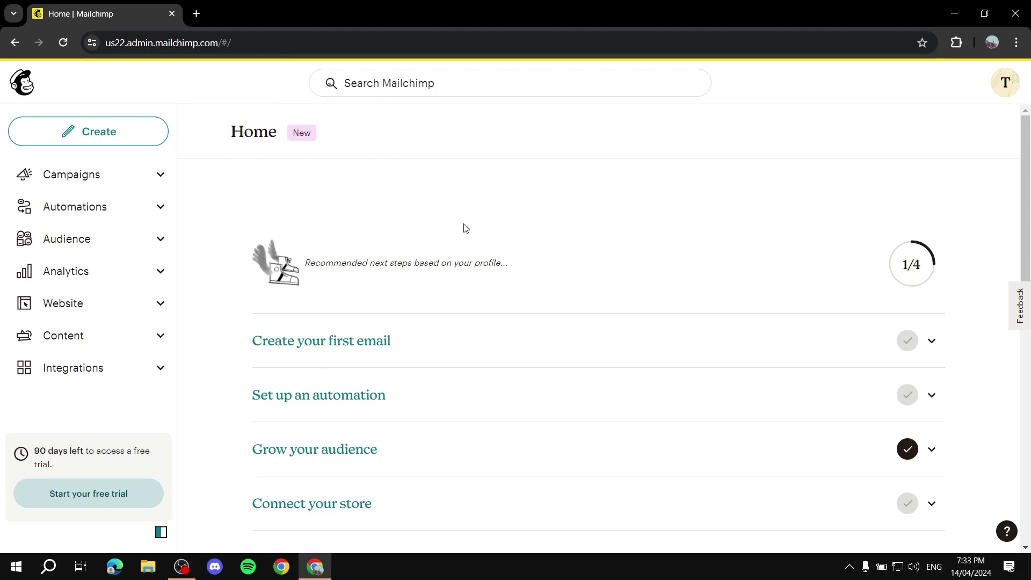
Go from the Home dashboard to the Create page using the left sidebar
left_click(83, 134)
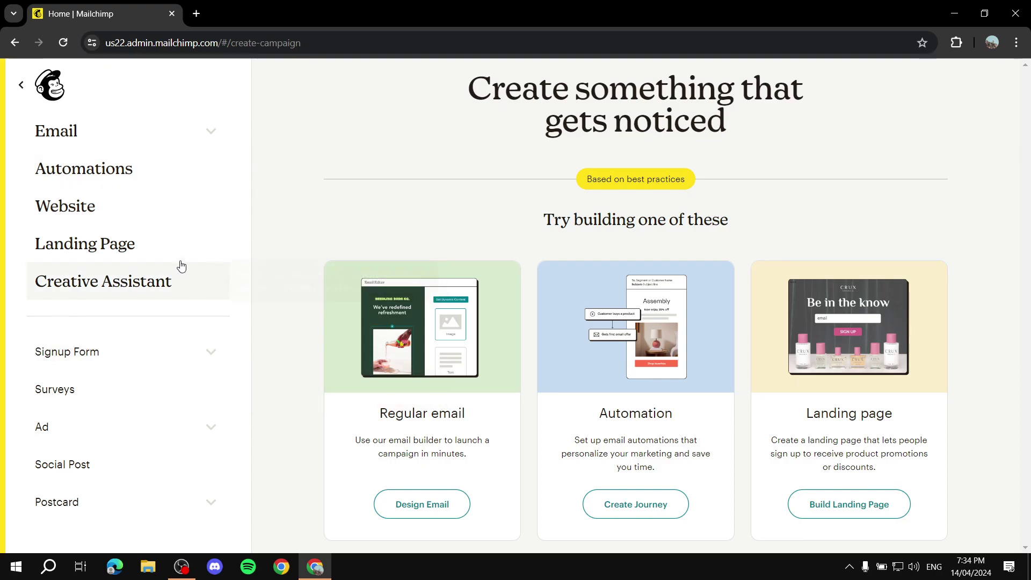
Begin a new Embedded form from the Signup Form options
left_click(68, 354)
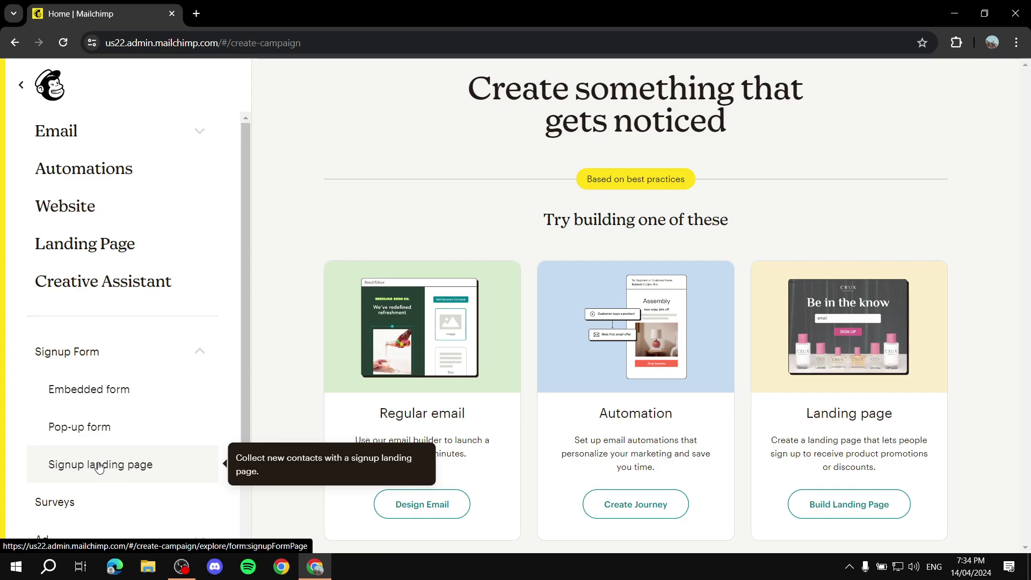
left_click(89, 396)
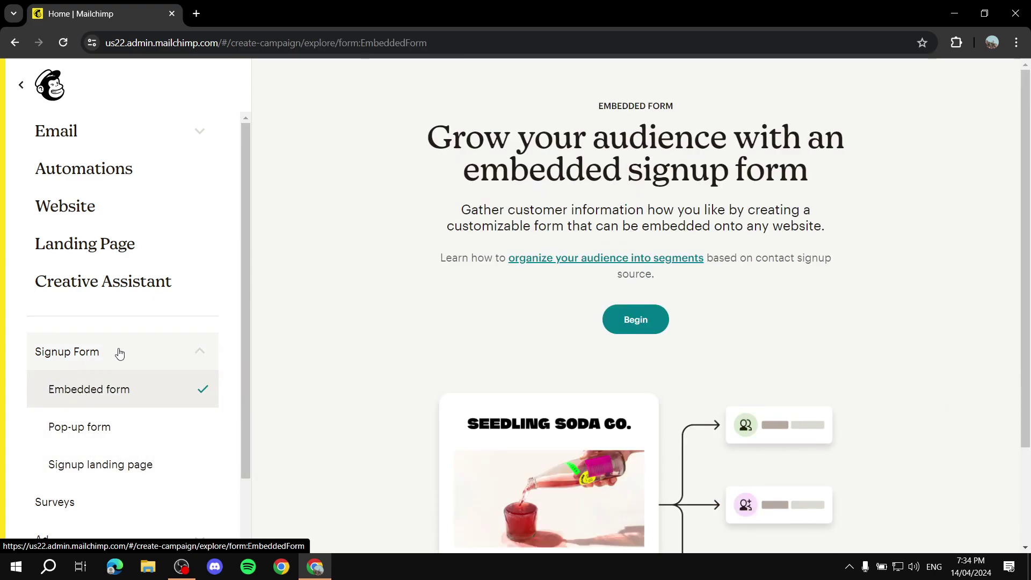
left_click(660, 329)
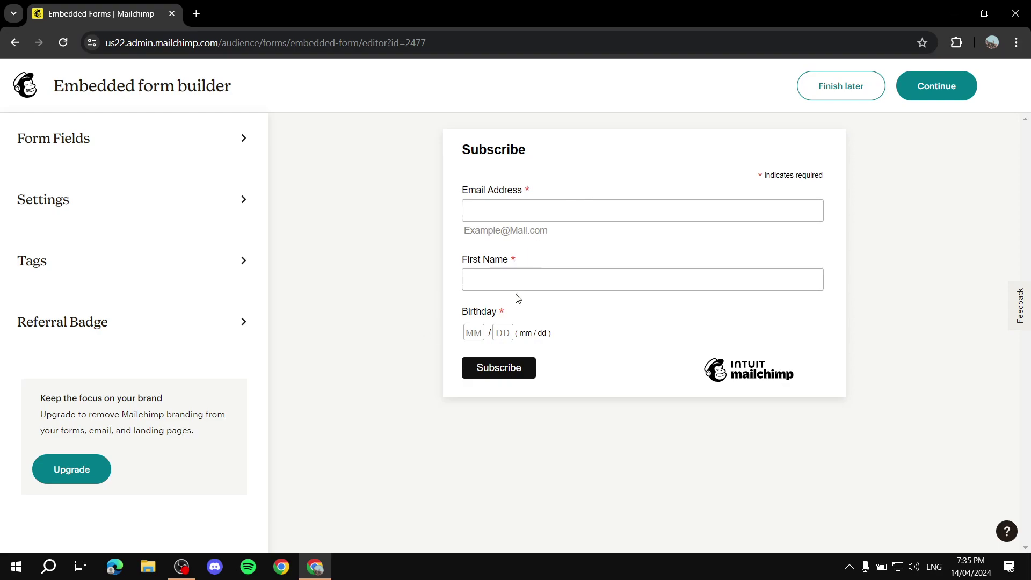
Turn off the First name and Birthday fields on the embedded form
left_click(242, 140)
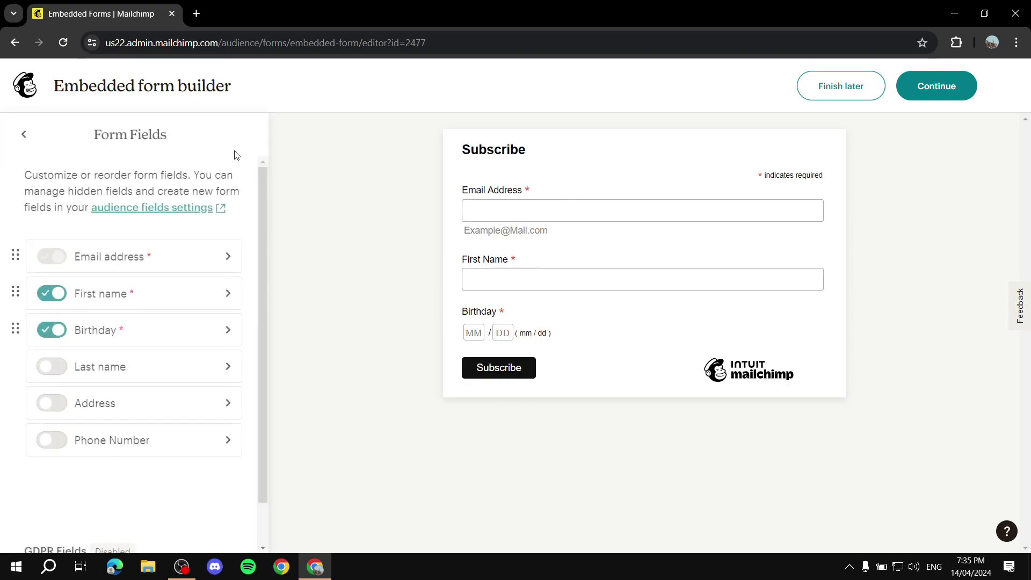
left_click(52, 293)
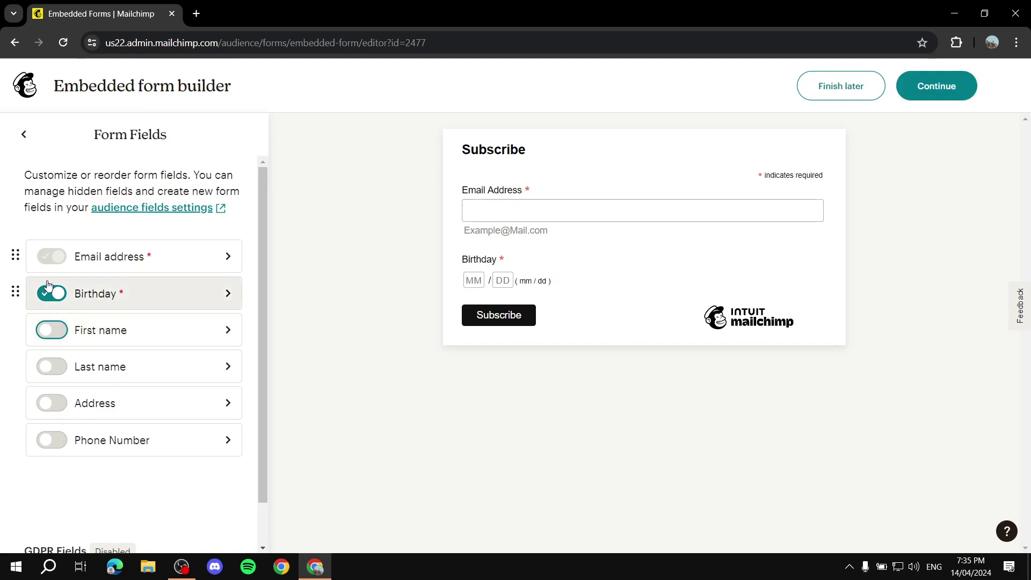
left_click(32, 293)
left_click(240, 134)
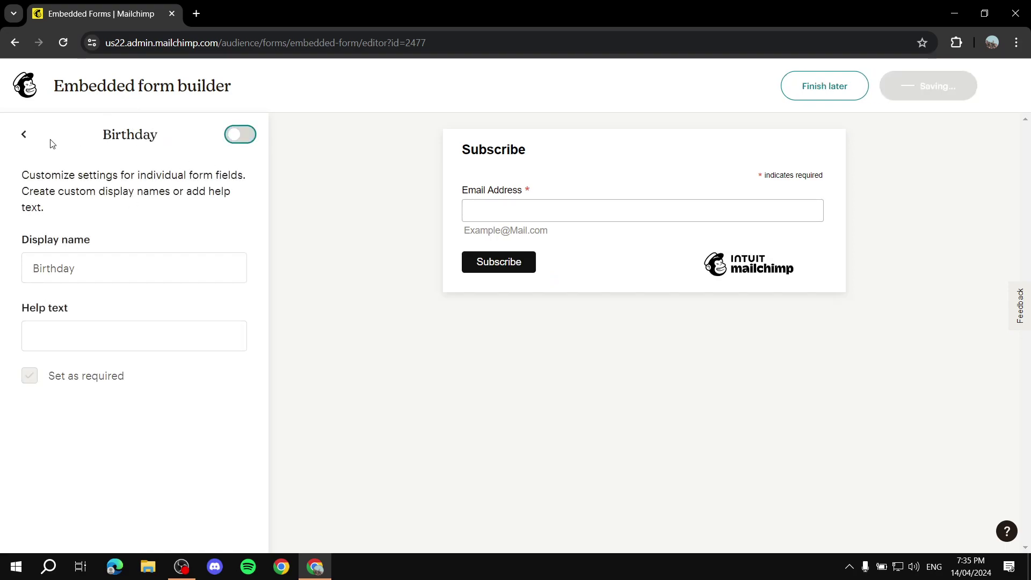
left_click(24, 135)
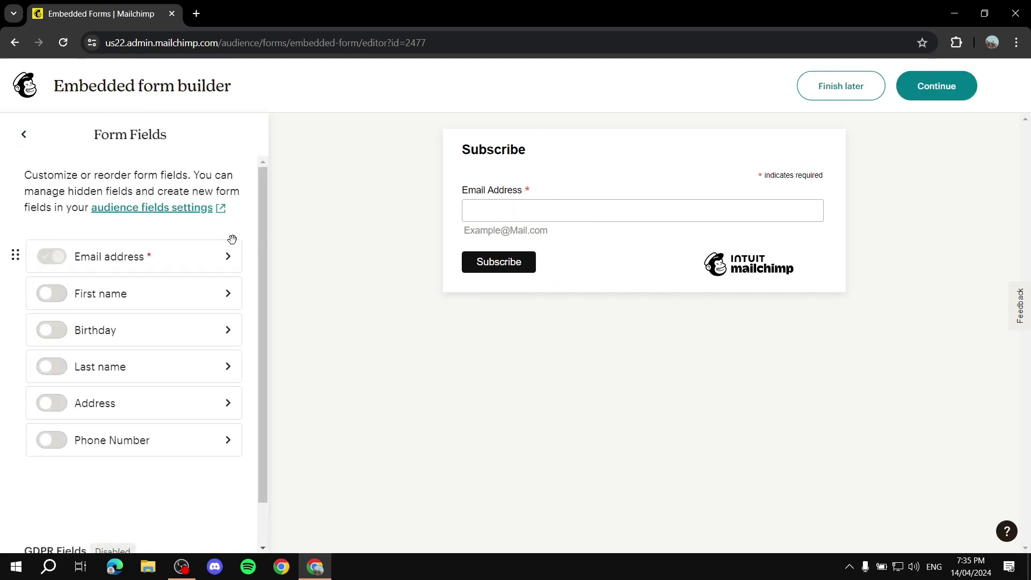
Delete the existing help text from the Email address field
left_click(214, 258)
left_click_drag(141, 339, 3, 322)
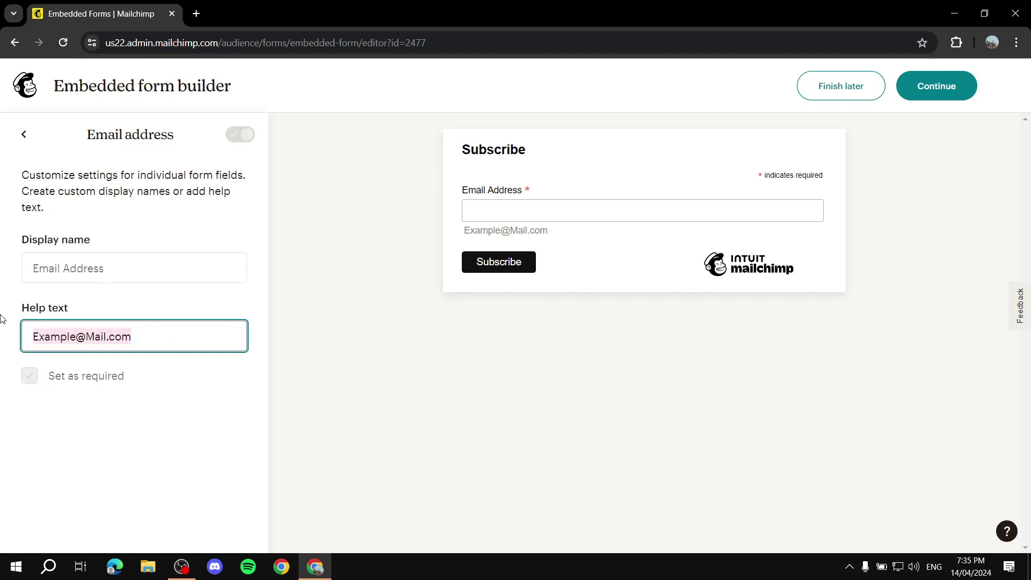
key("BackSpace")
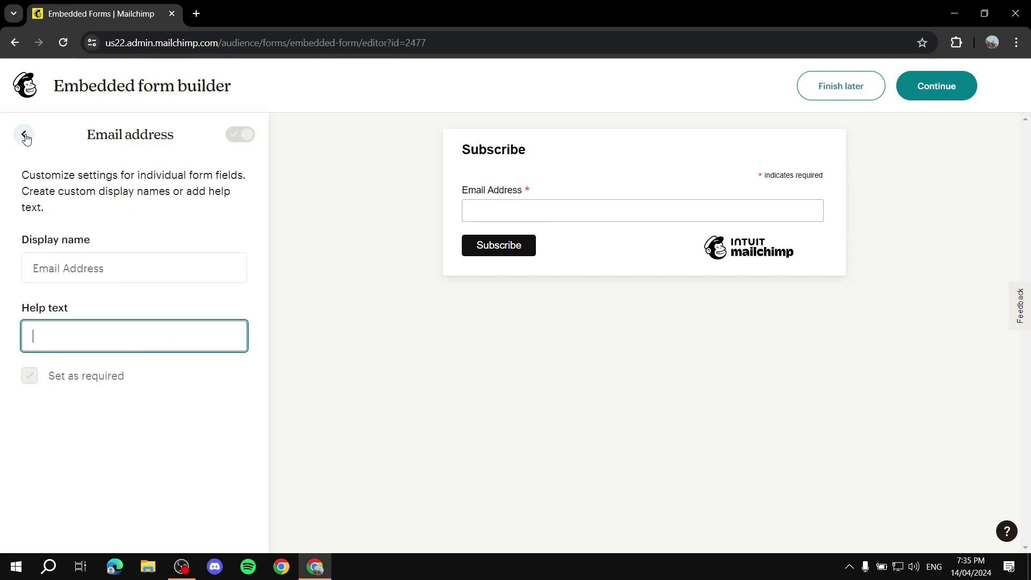
left_click(24, 135)
left_click(23, 134)
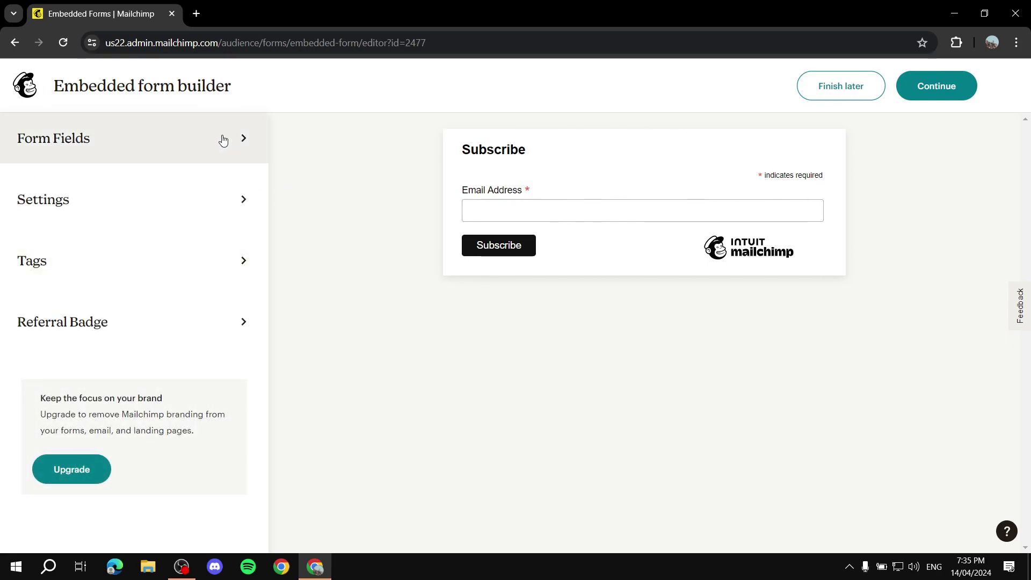
Turn First name back on and mark it as a required field
left_click(106, 145)
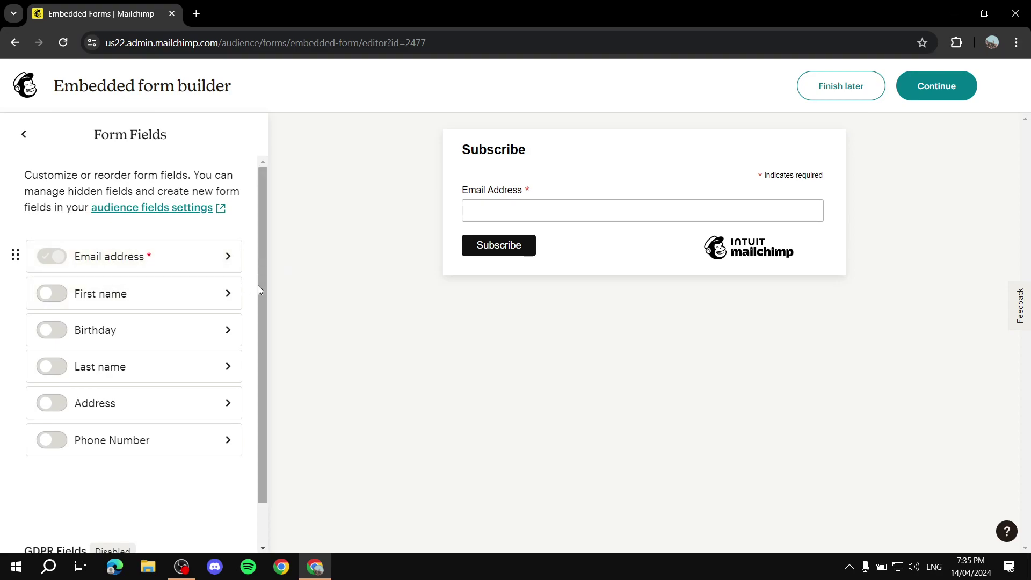
left_click(53, 294)
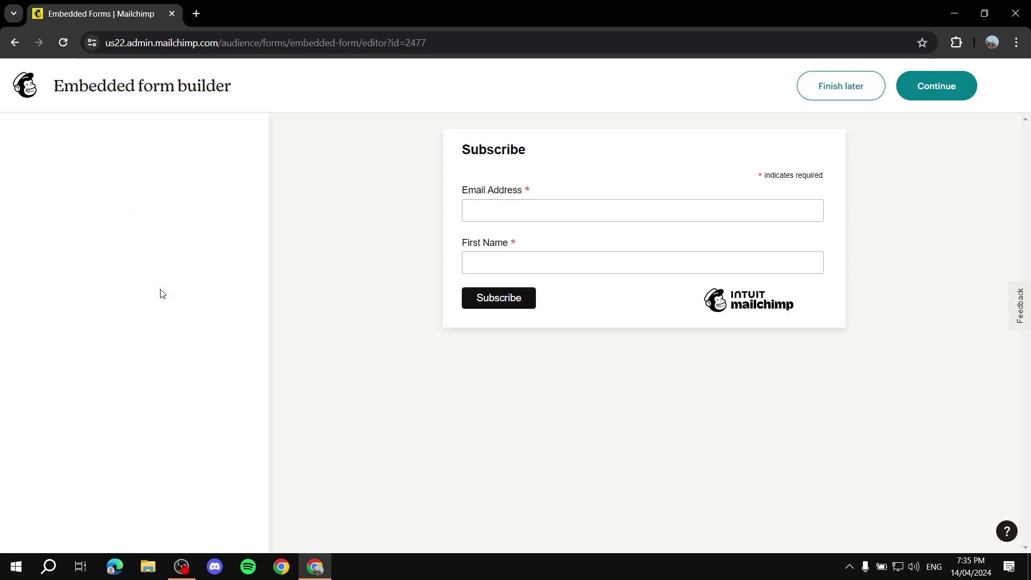
left_click(29, 375)
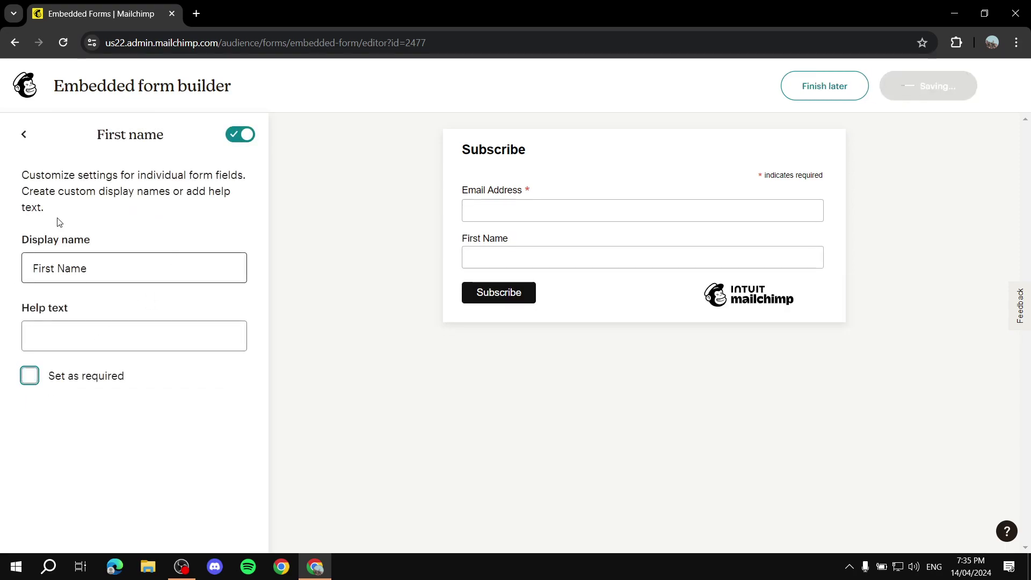
left_click(24, 134)
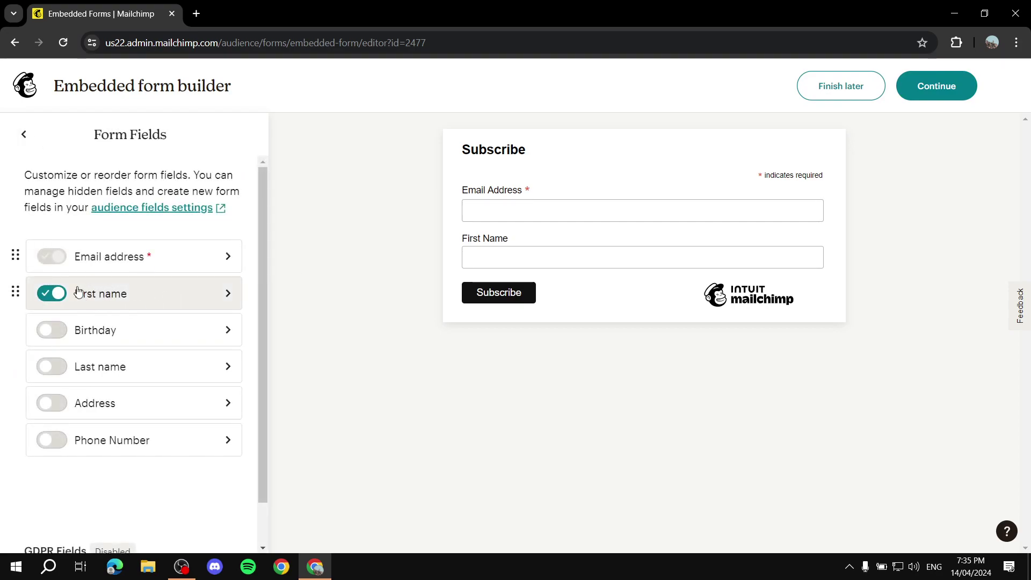
left_click(211, 296)
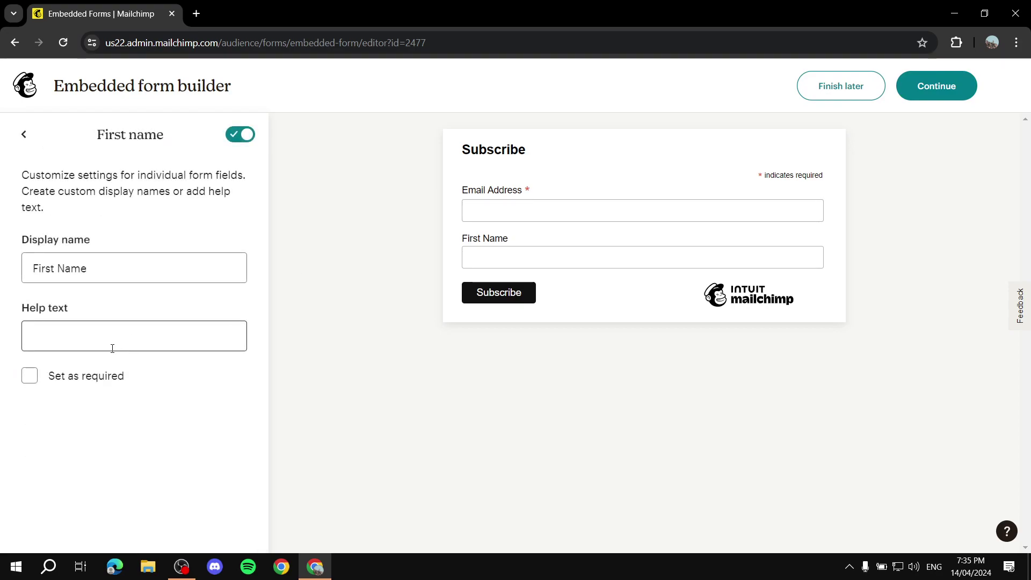
left_click(30, 376)
left_click_drag(20, 307, 116, 312)
left_click(117, 312)
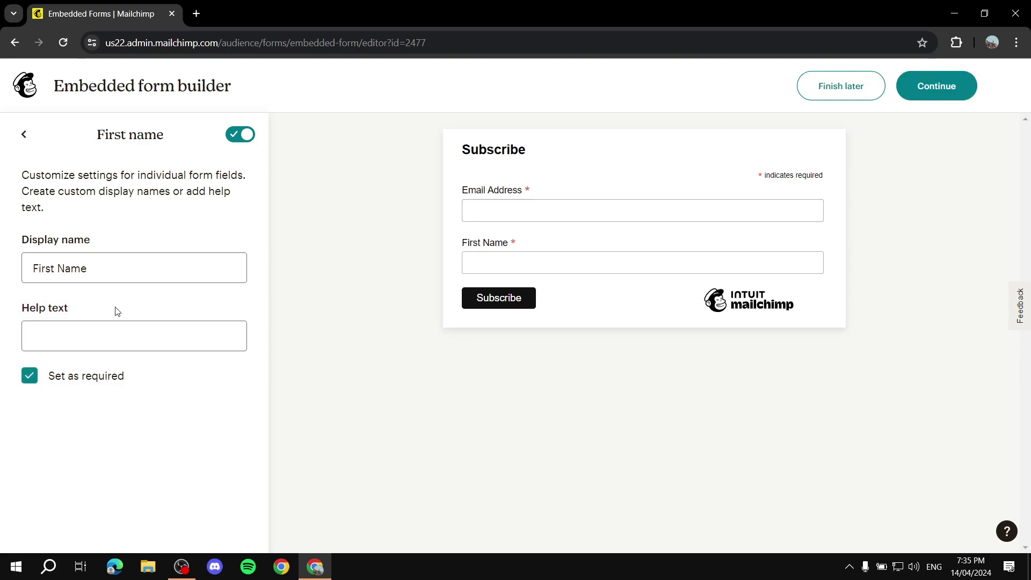
left_click(25, 134)
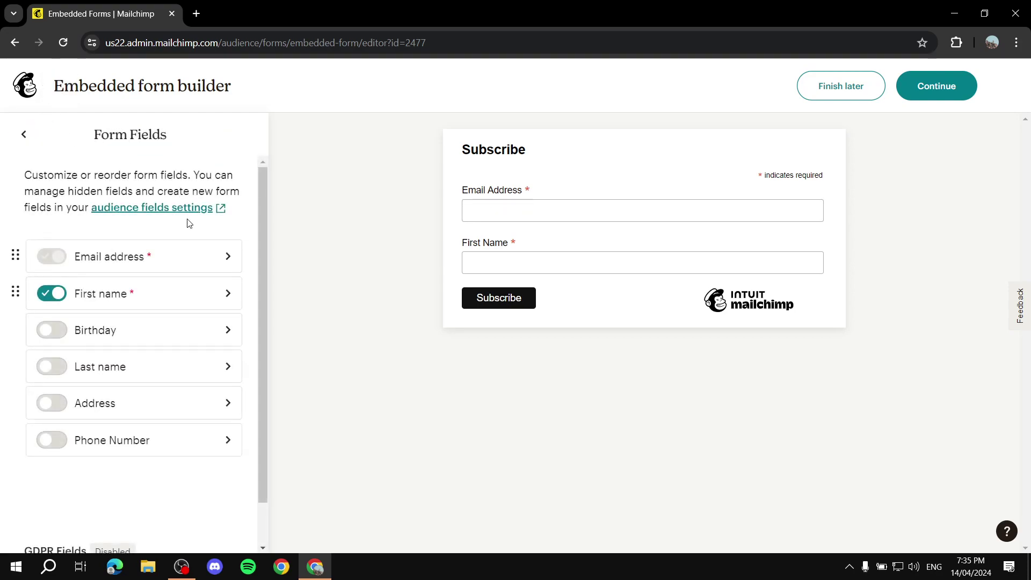
left_click(152, 257)
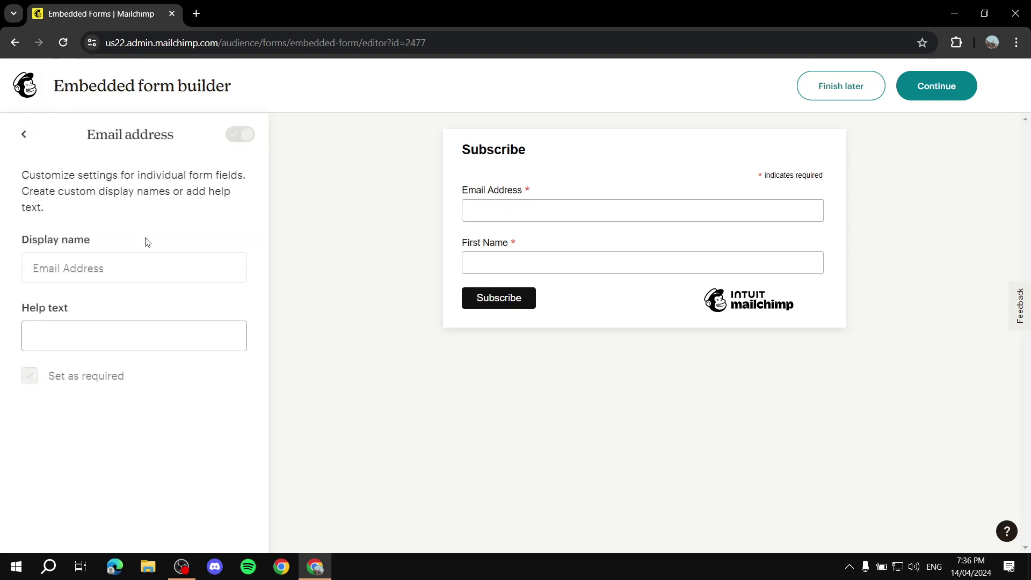
left_click(89, 344)
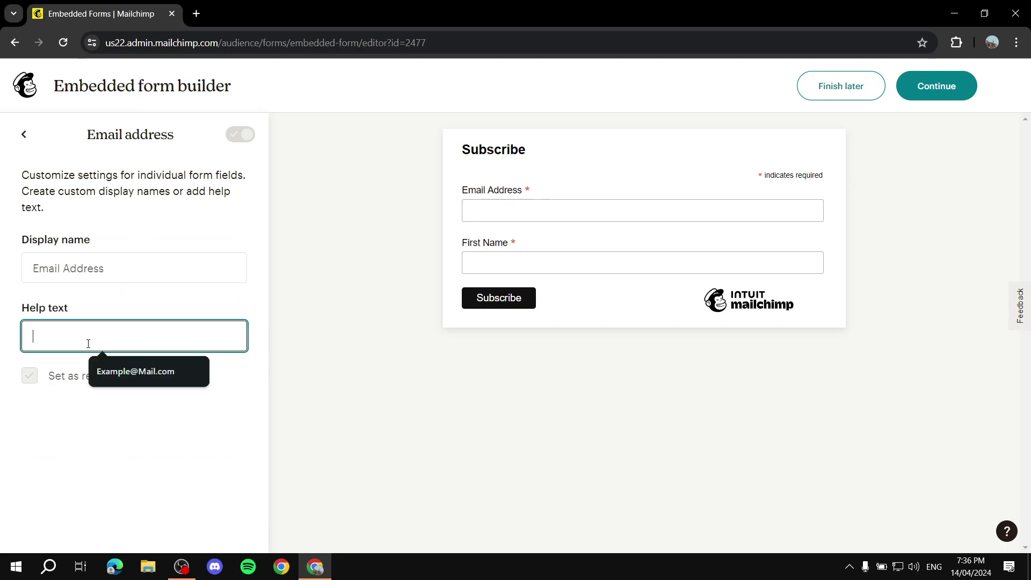
type("example")
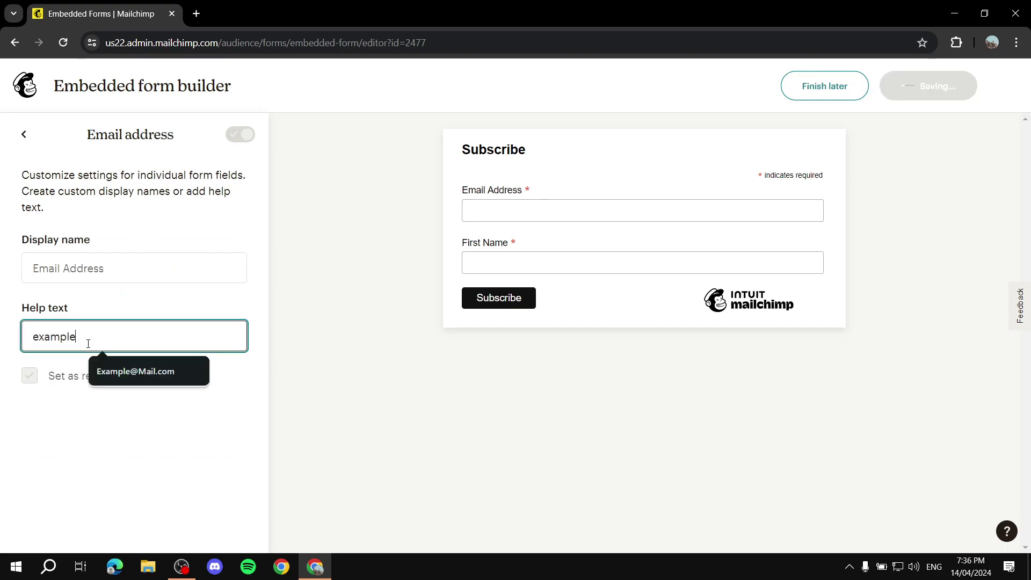
type("mail@")
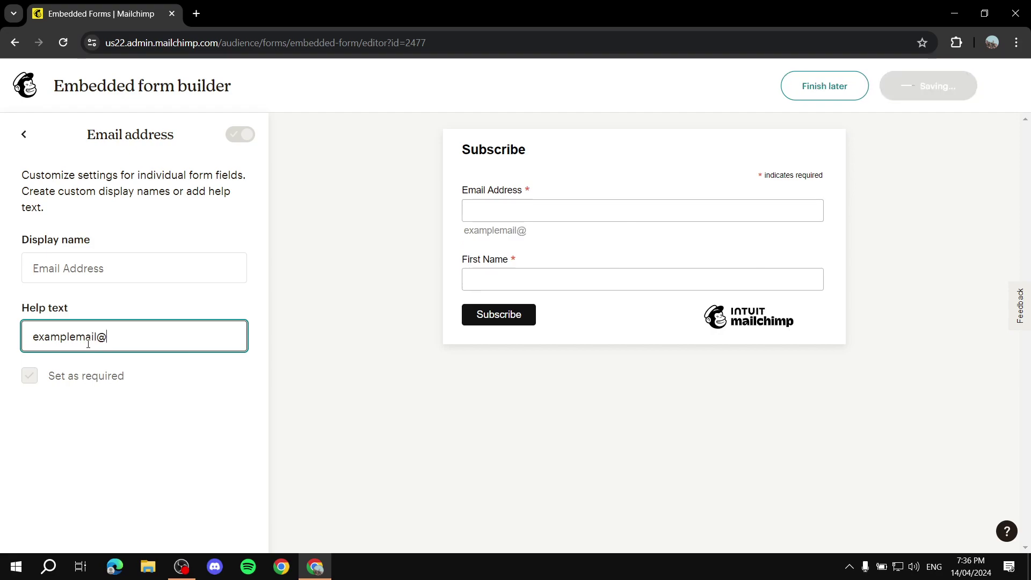
type("someone.com")
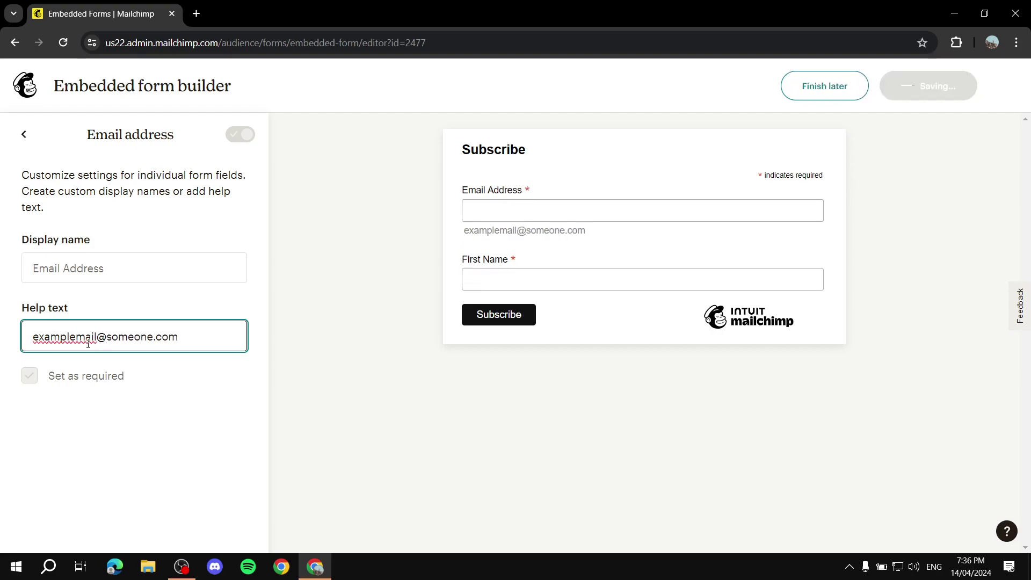
left_click(467, 236)
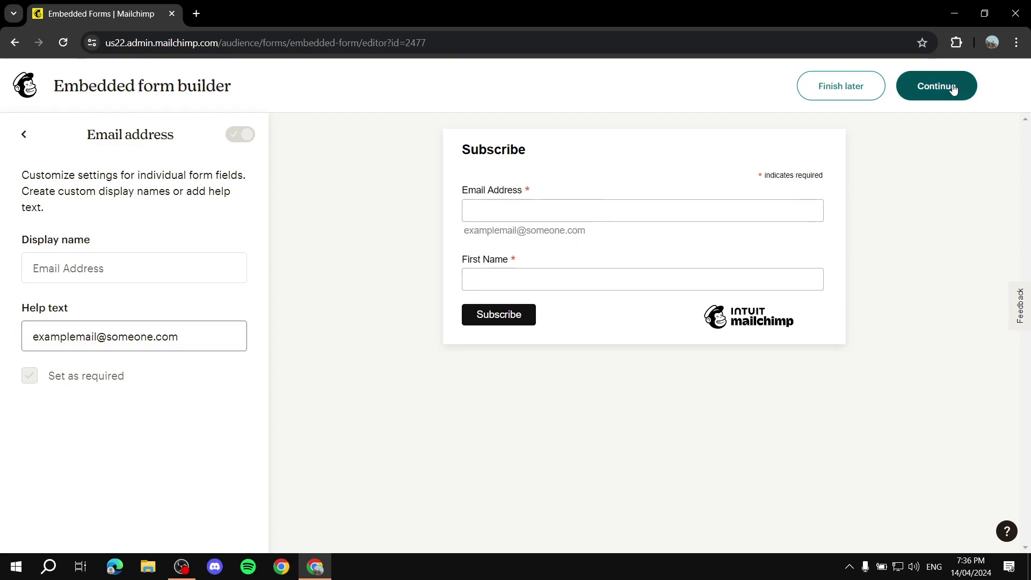
left_click(22, 139)
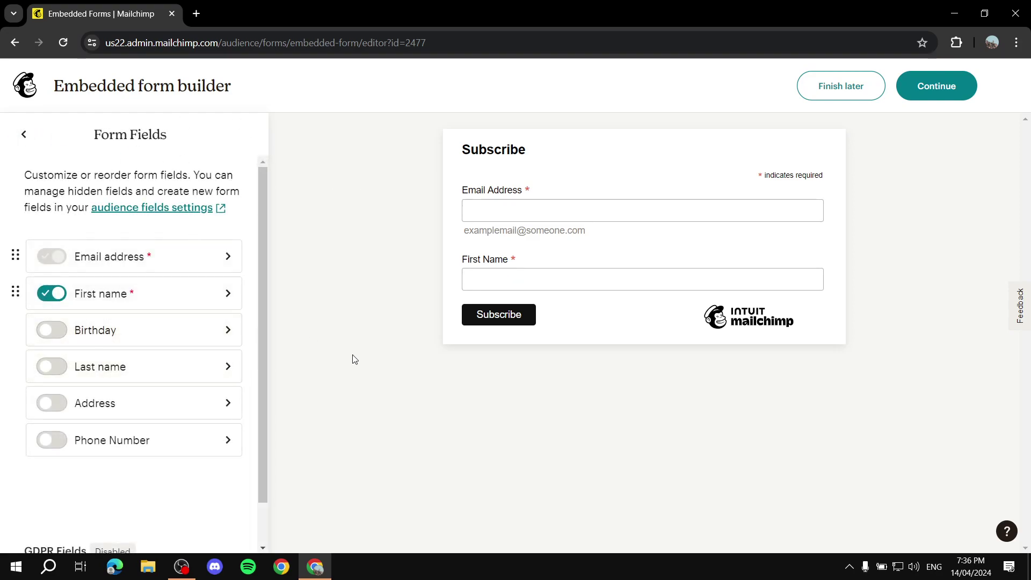
Re-enable Birthday as an optional field below the required First Name
left_click(52, 333)
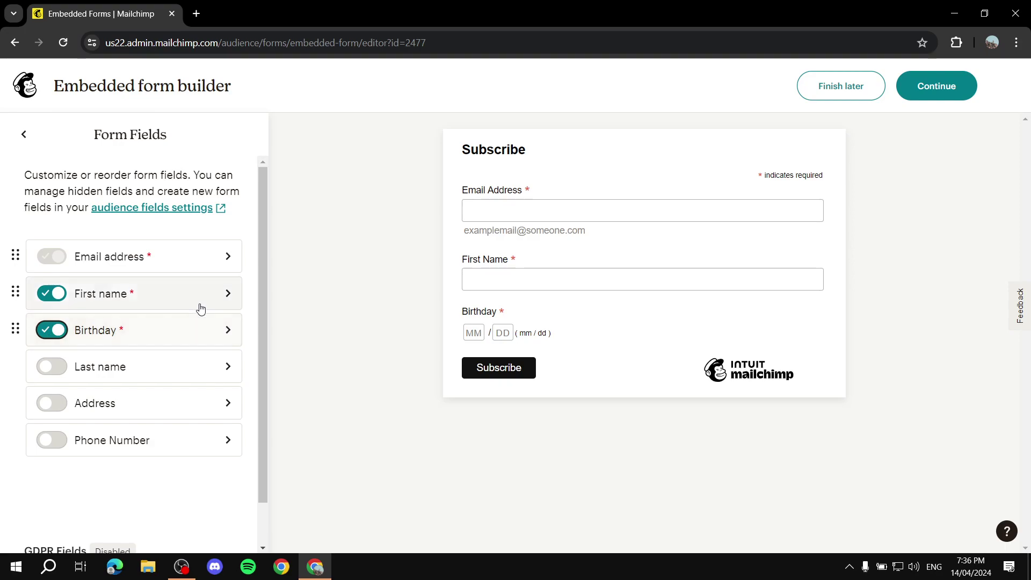
left_click(226, 332)
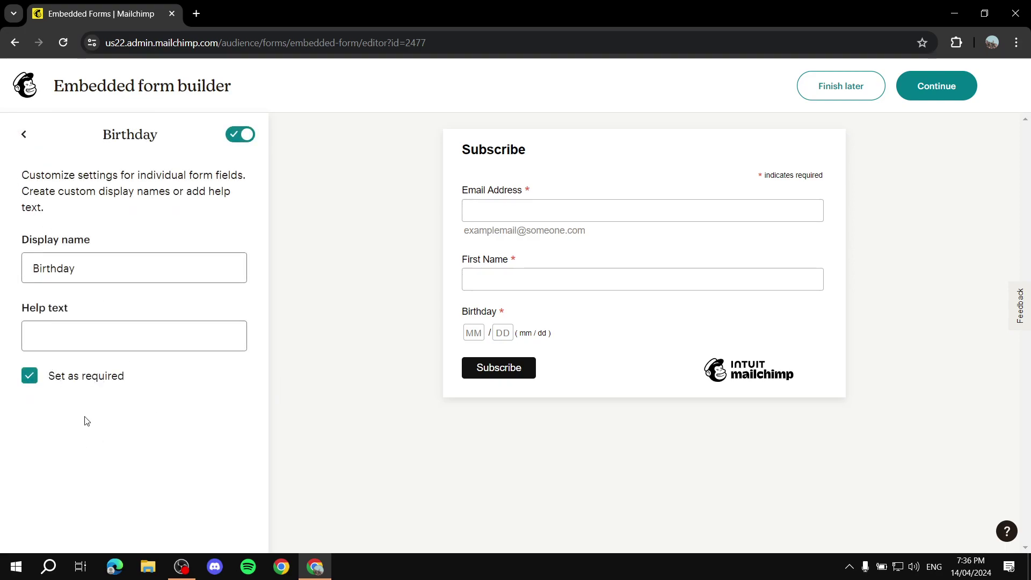
left_click(31, 378)
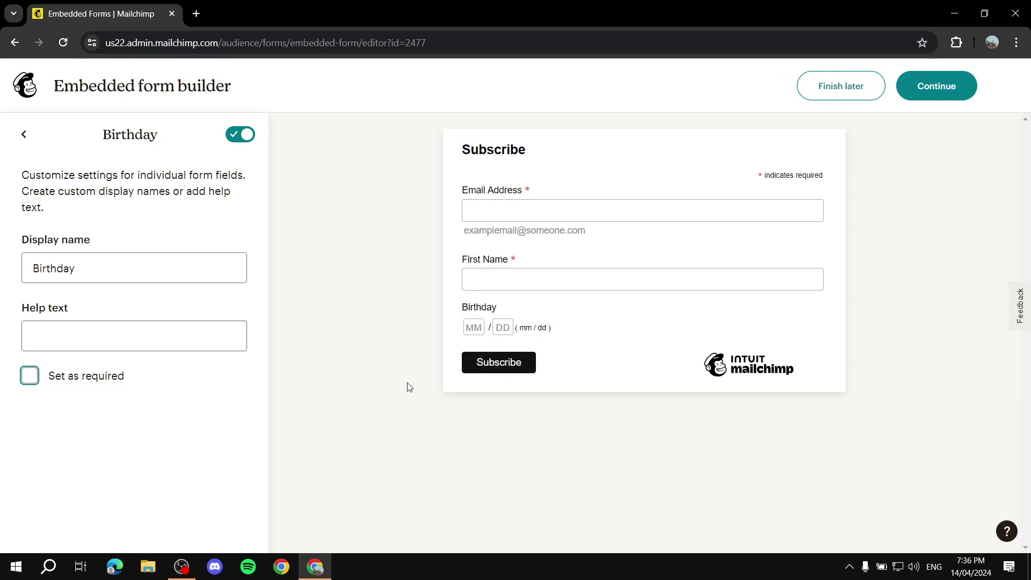
left_click(25, 135)
scroll(193, 338, "down", 1)
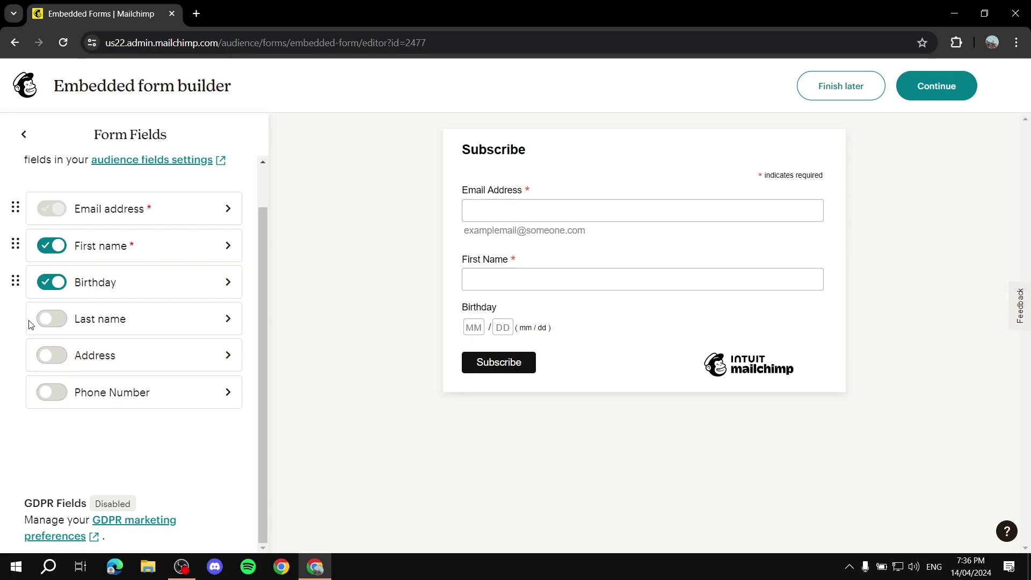
scroll(226, 334, "up", 1)
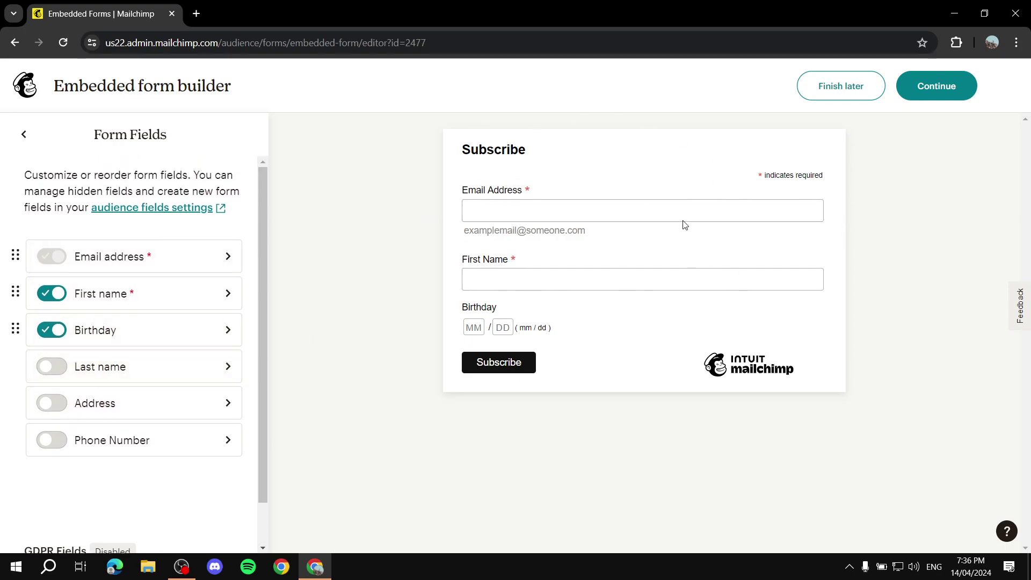
left_click(24, 135)
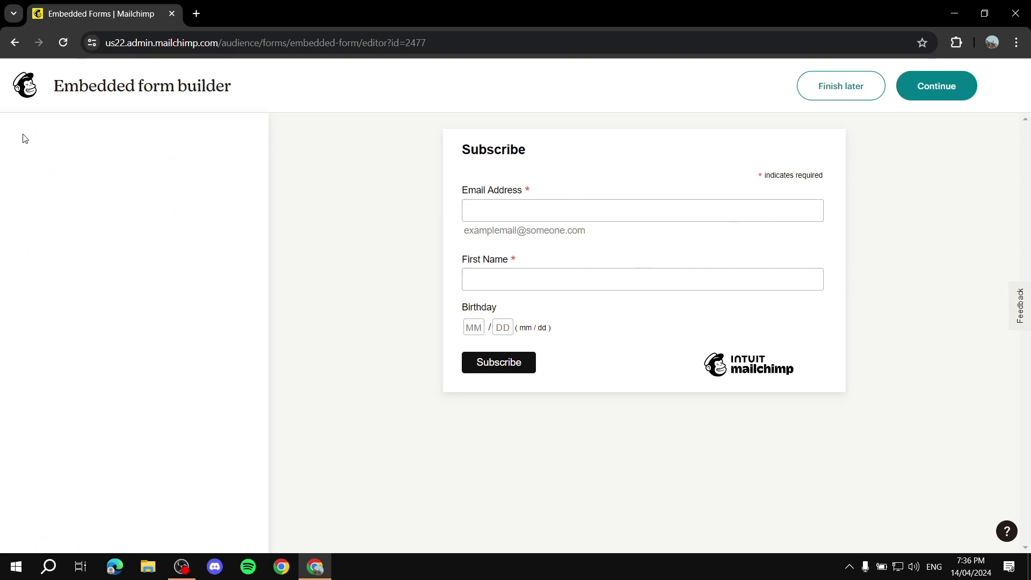
Retitle the form from Subscribe to 'Get your very own offer' and finish it
left_click(173, 208)
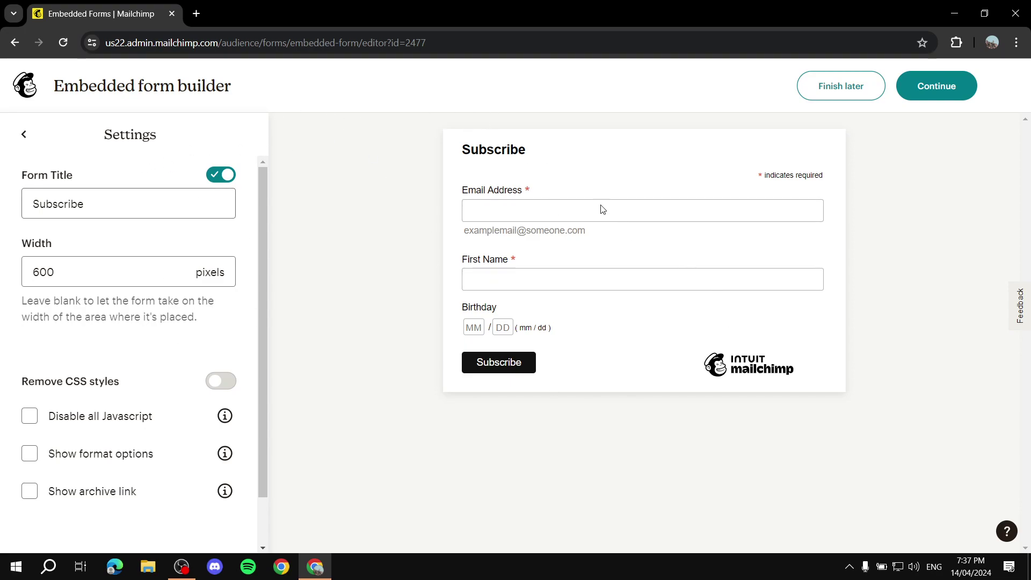
scroll(94, 322, "down", 1)
scroll(88, 307, "up", 1)
left_click_drag(161, 204, 2, 208)
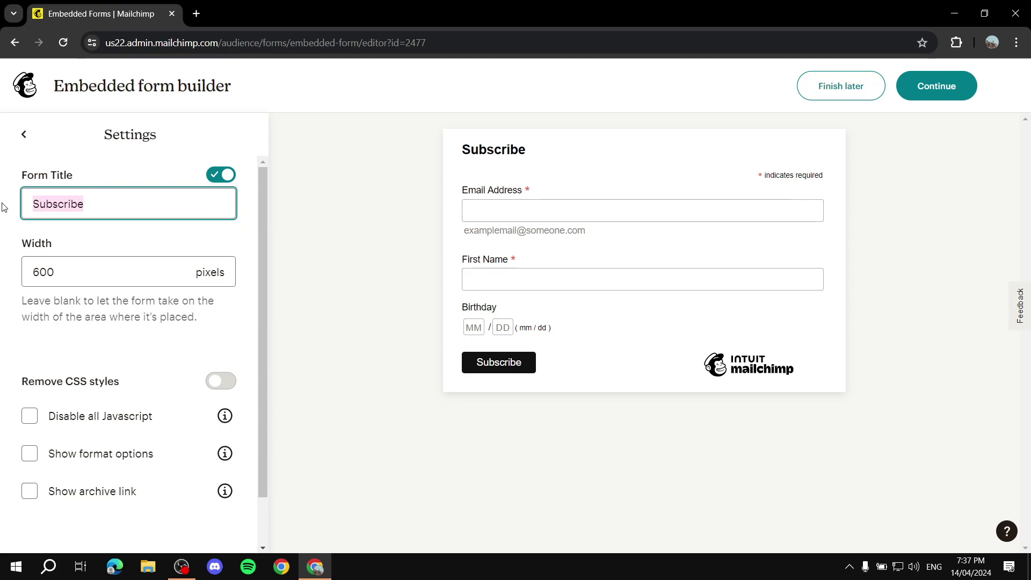
type("Geyt")
key("BackSpace")
key("BackSpace")
type("t your")
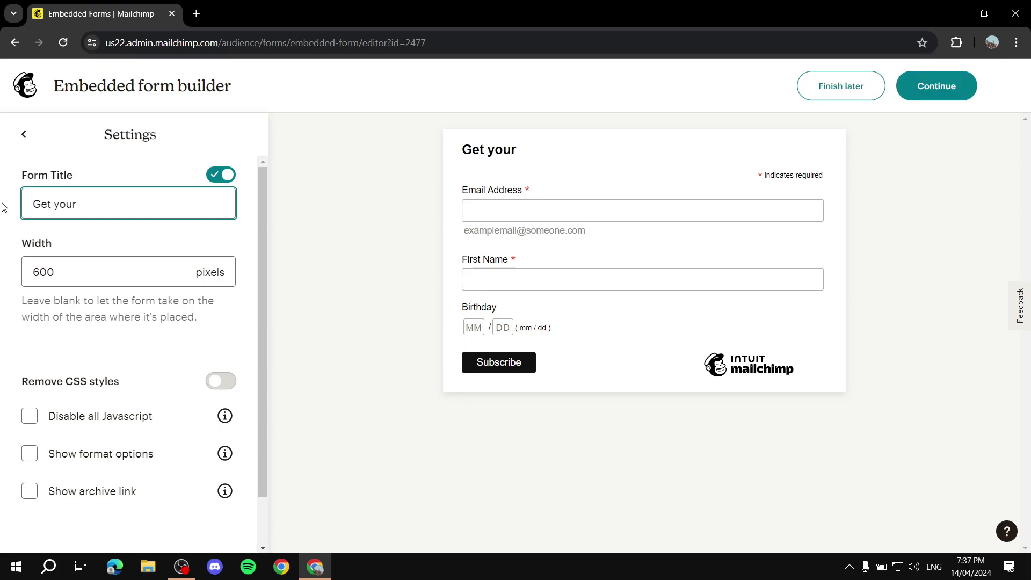
type(" very ")
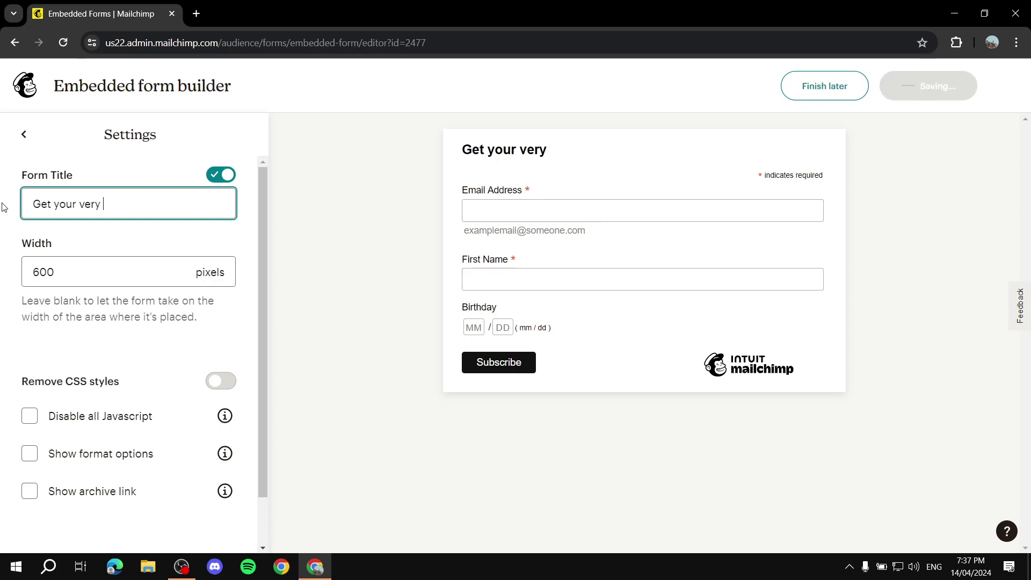
type("own offer")
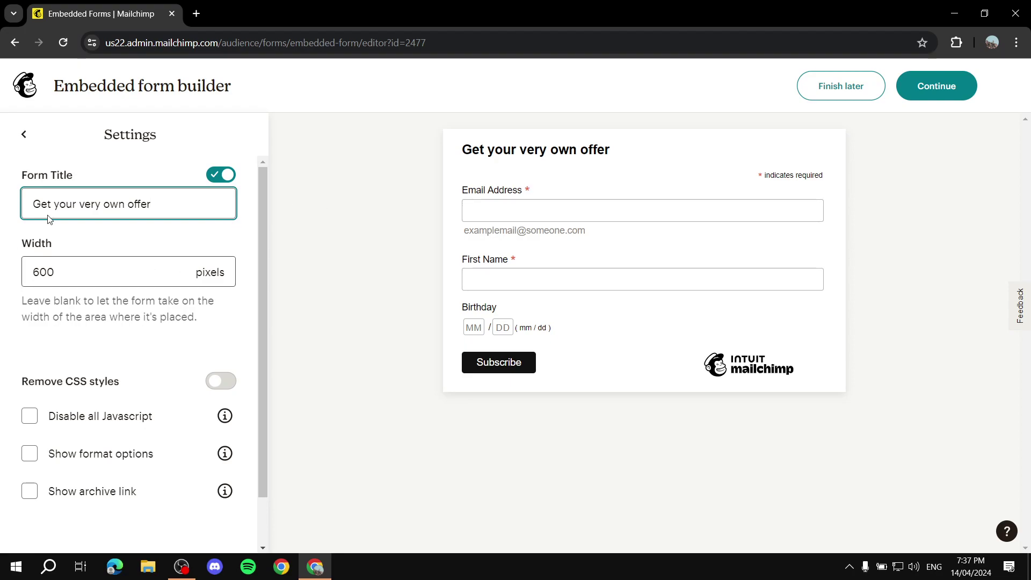
scroll(93, 444, "down", 1)
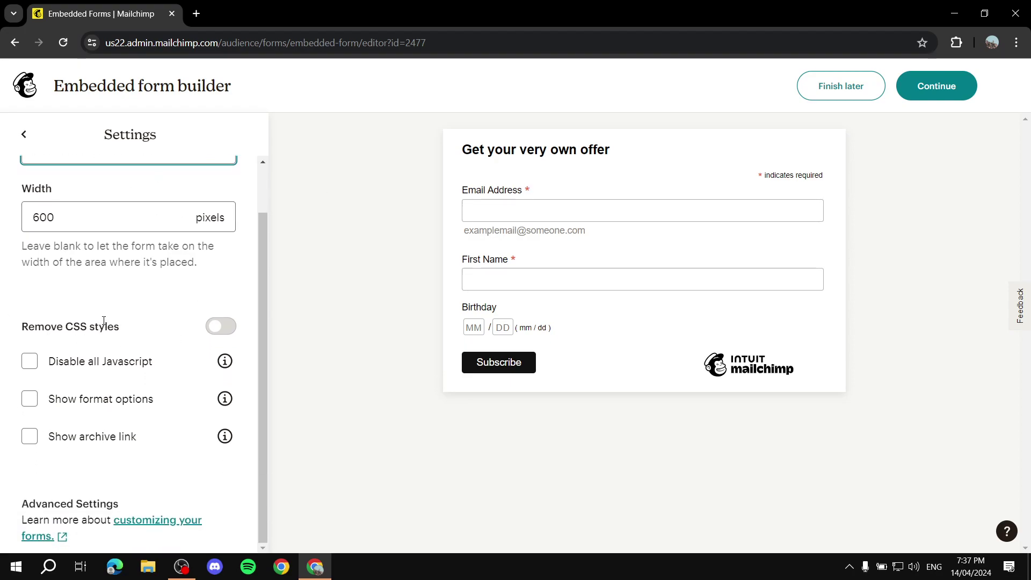
scroll(104, 321, "up", 1)
left_click(23, 134)
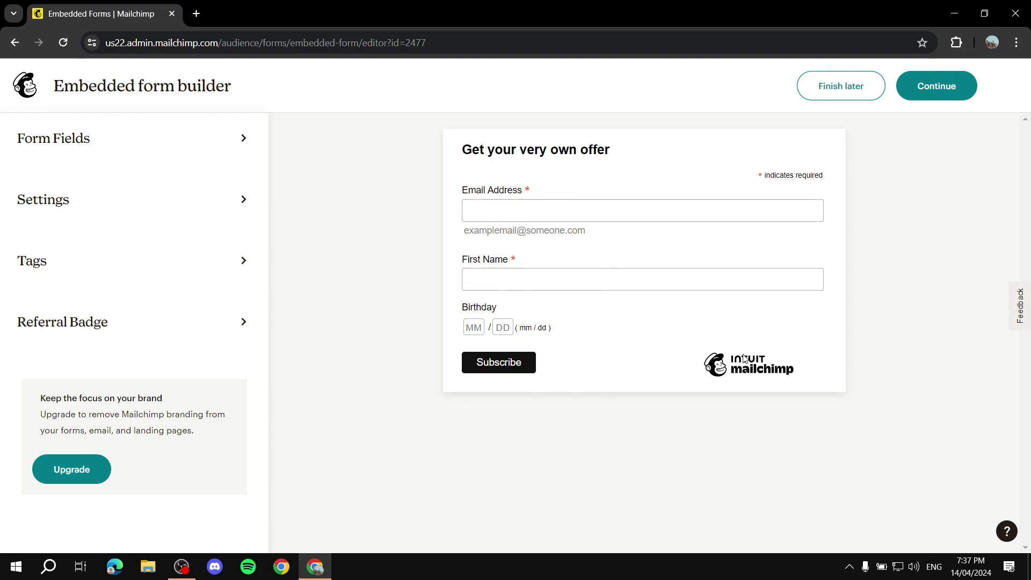
left_click(951, 87)
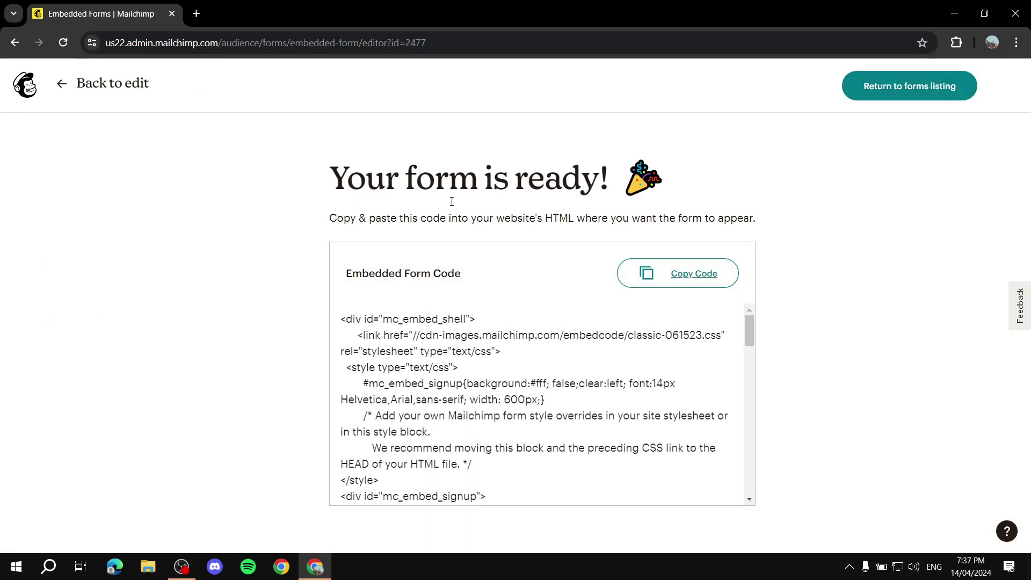
Copy the embedded form code and return to the Signup forms page
scroll(534, 306, "down", 1)
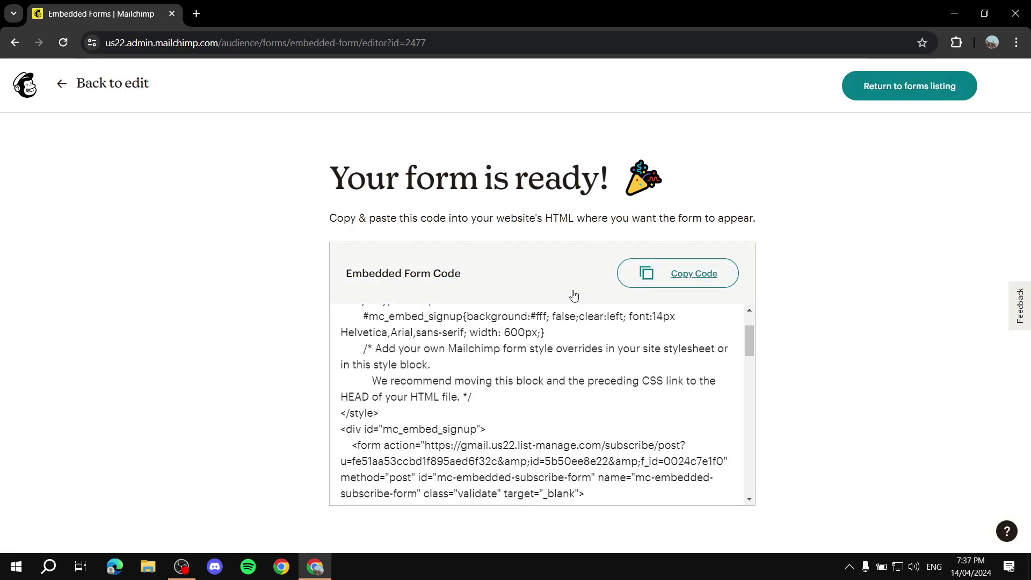
left_click(698, 273)
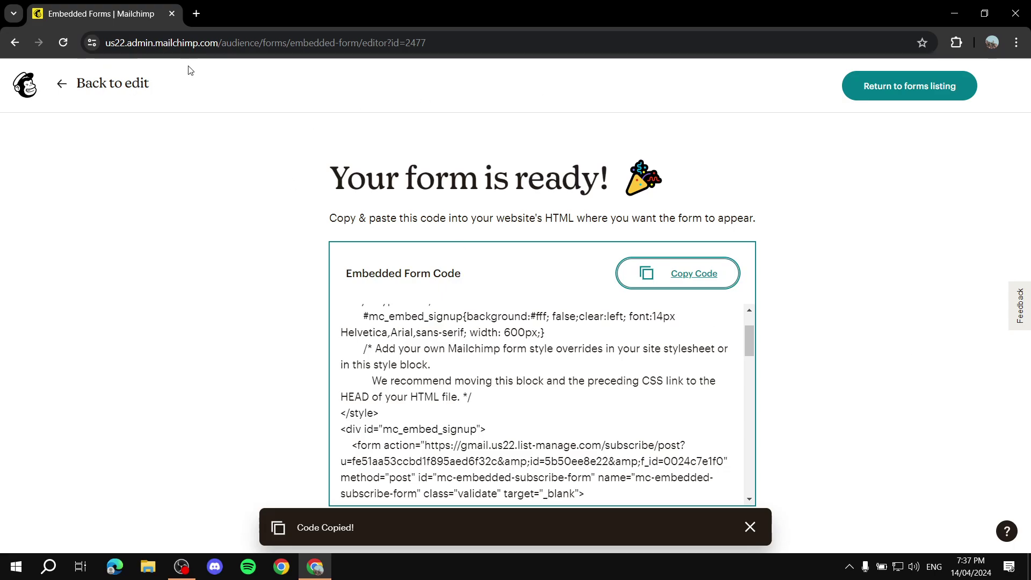
left_click(61, 83)
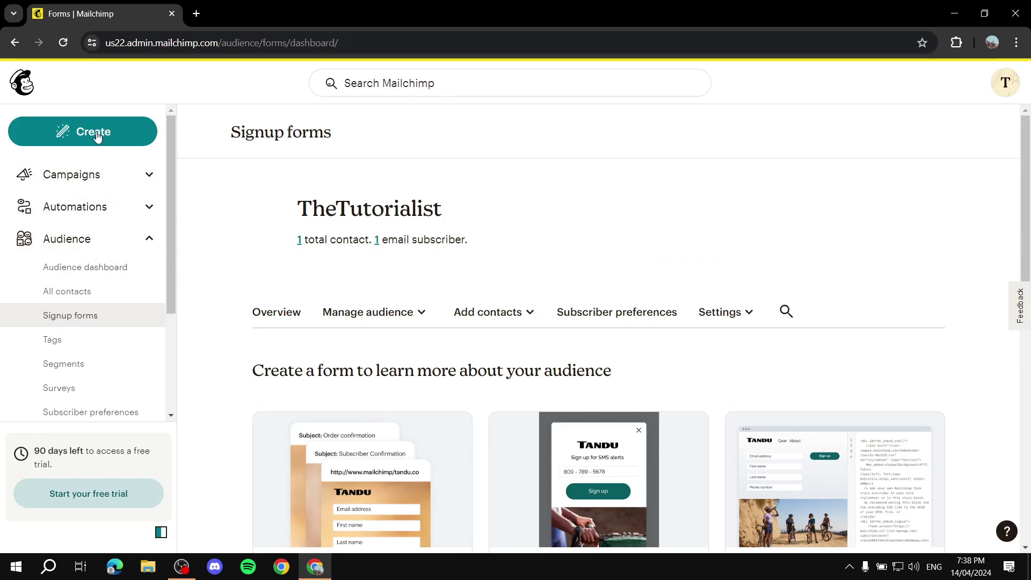
Start a signup landing page named 'Random name' for the TheTutorialist audience
left_click(68, 133)
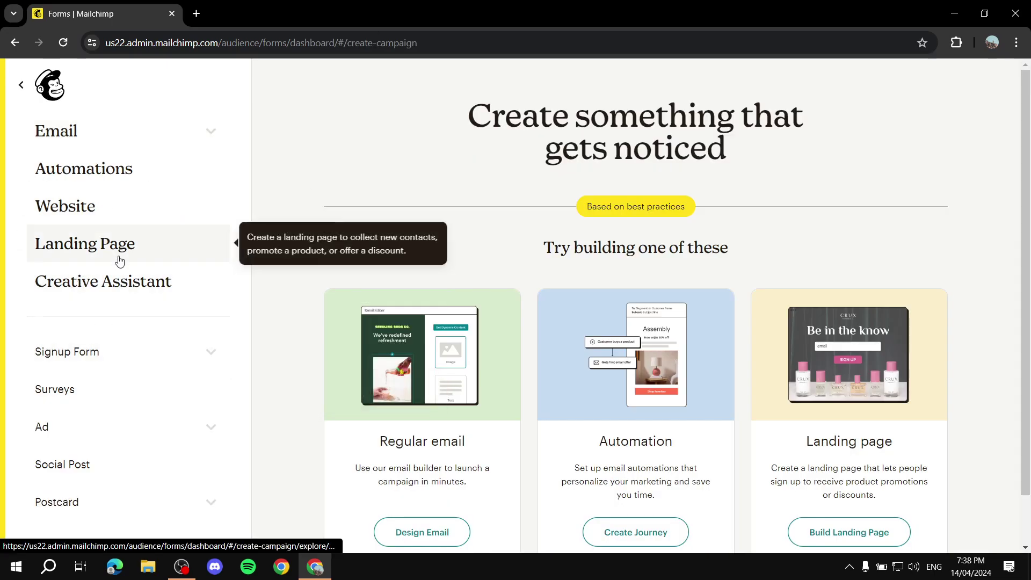
left_click(77, 350)
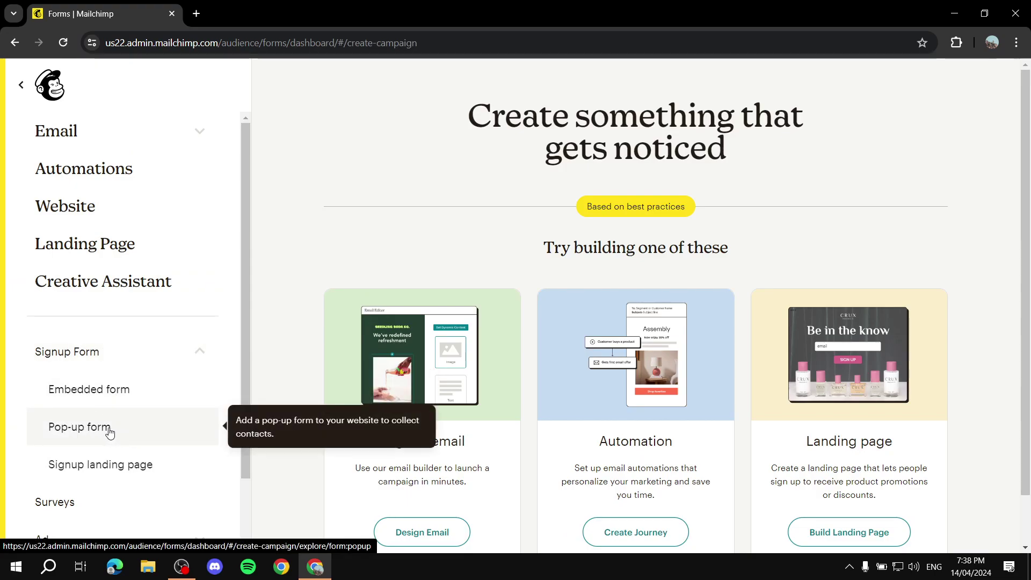
left_click(83, 471)
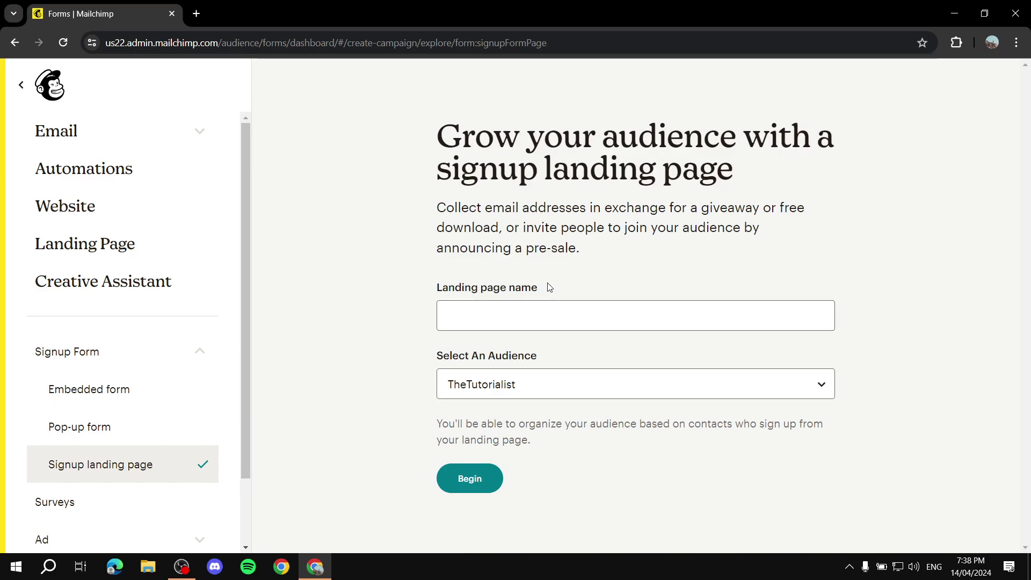
left_click(543, 309)
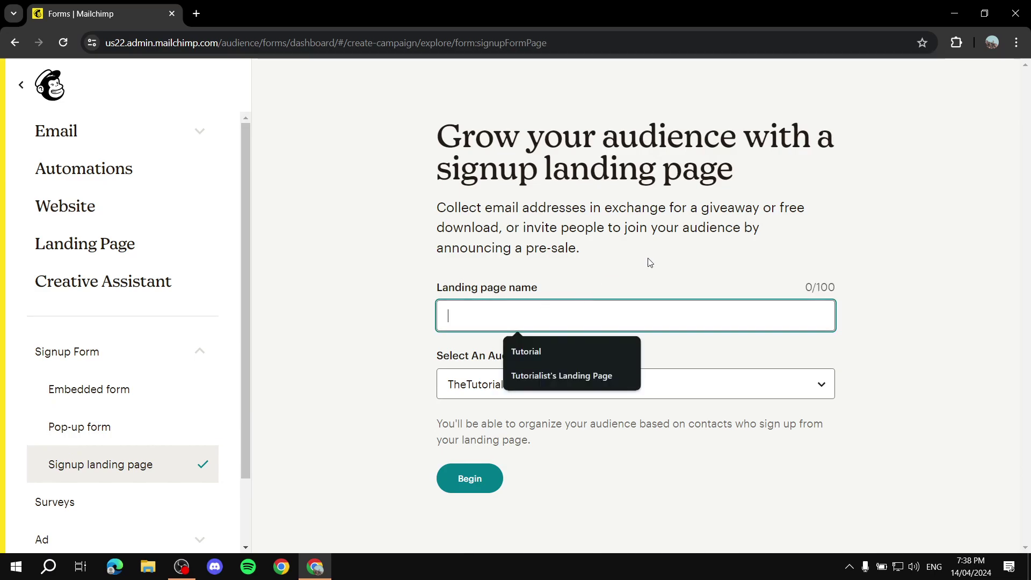
type("Rando")
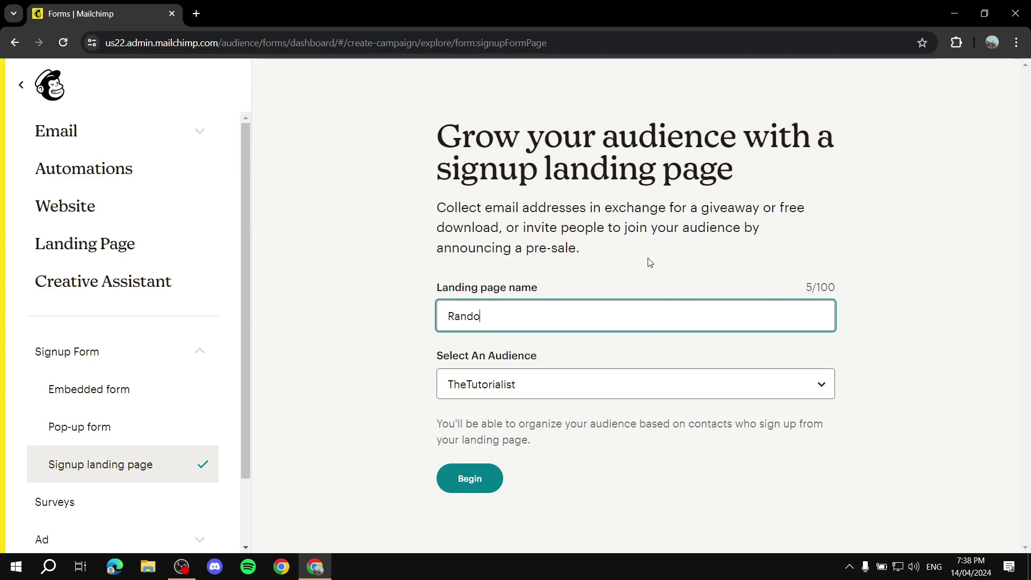
type("m name")
left_click(618, 353)
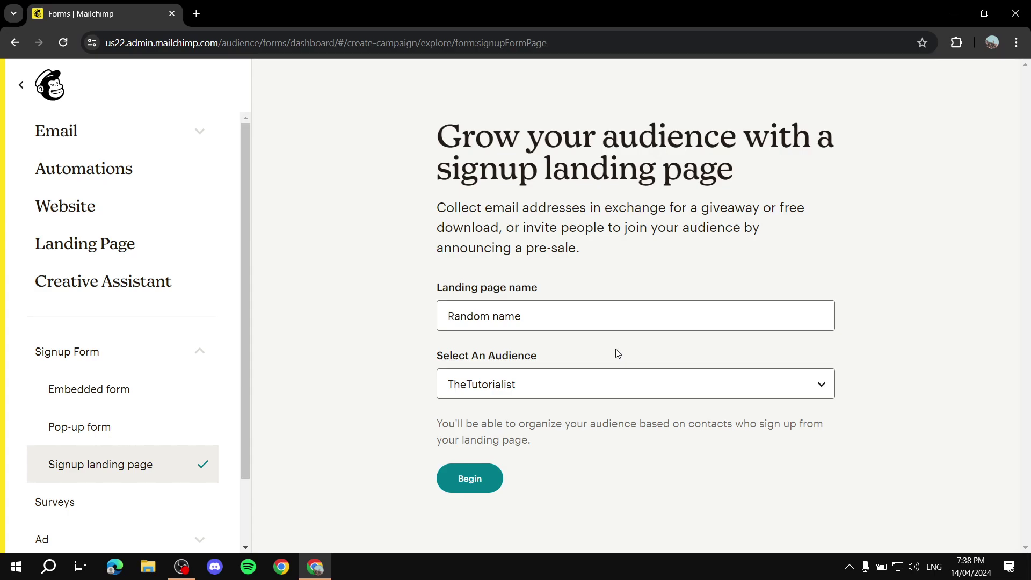
left_click(651, 380)
left_click(664, 388)
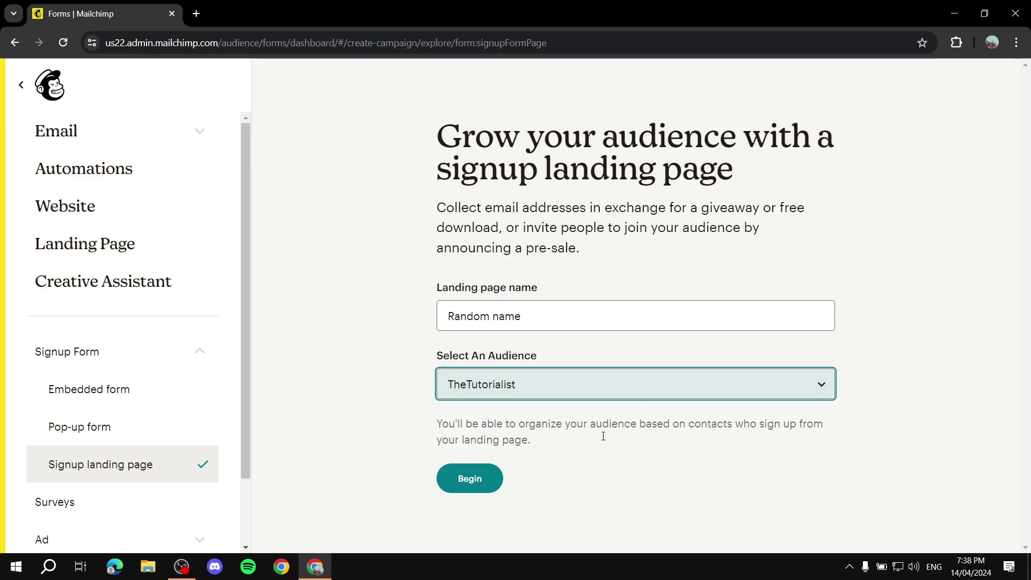
left_click(487, 481)
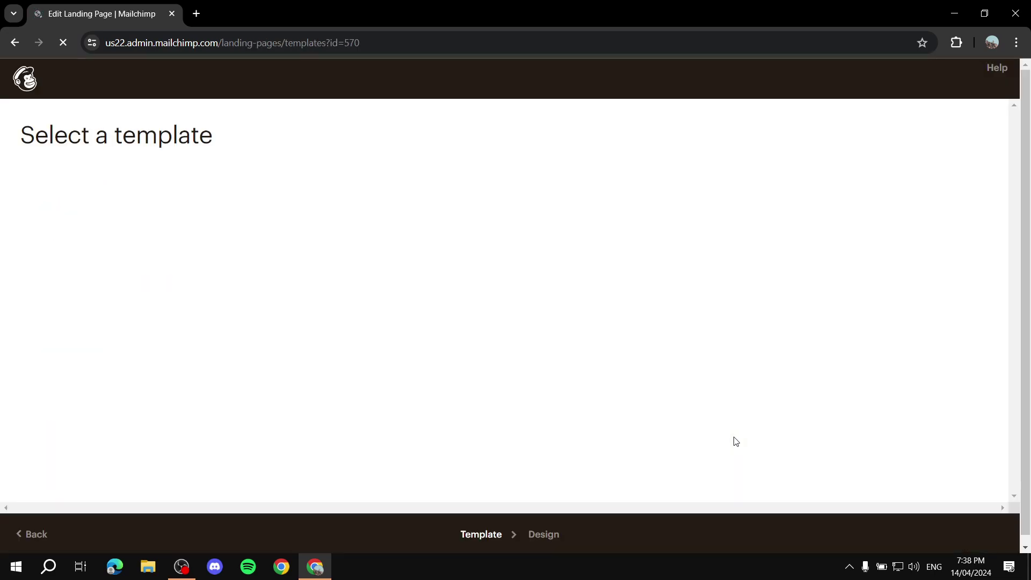
Choose the Lead Generation – Gardenhause template for the landing page
scroll(727, 440, "down", 5)
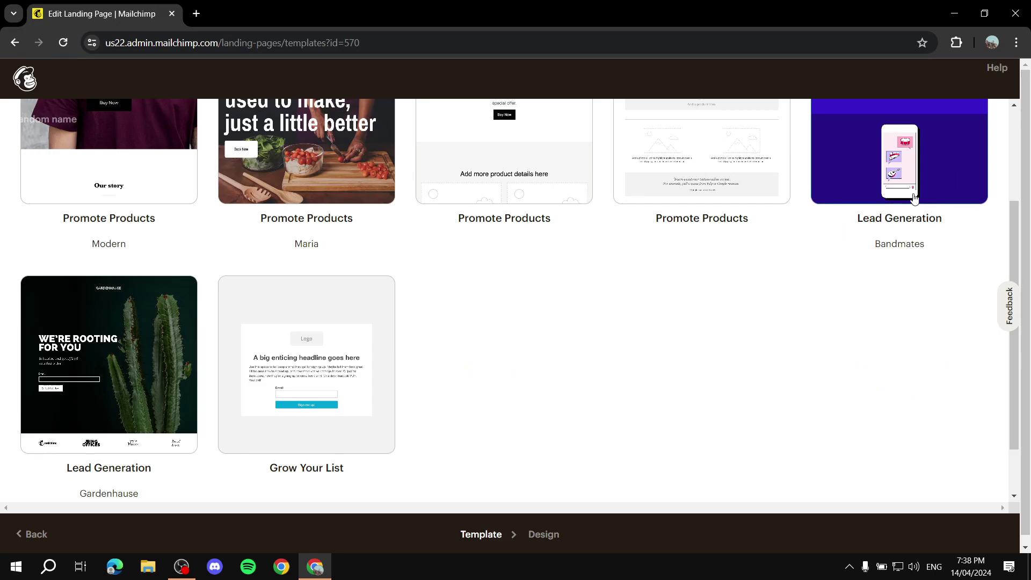
scroll(736, 262, "down", 1)
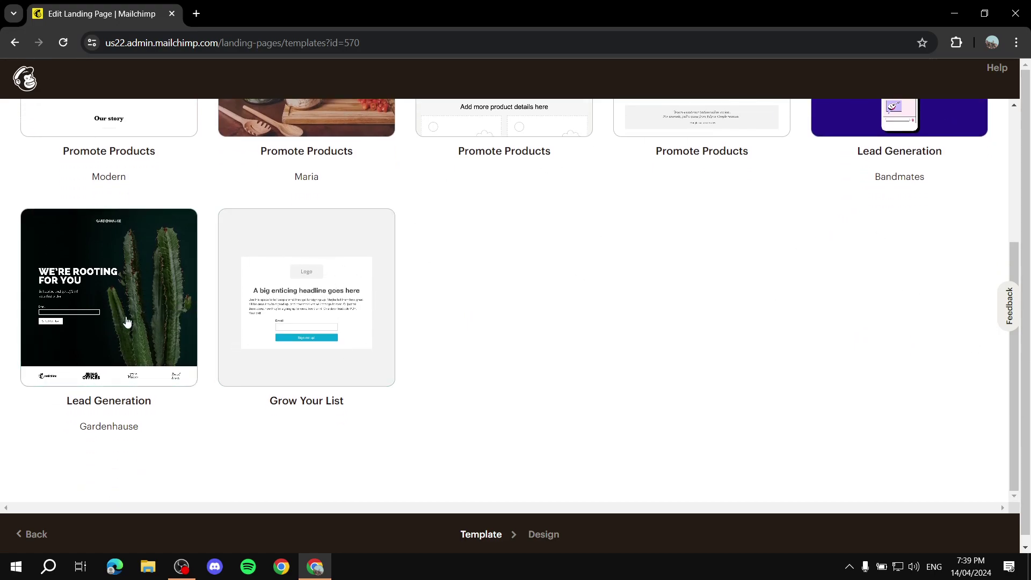
left_click(99, 325)
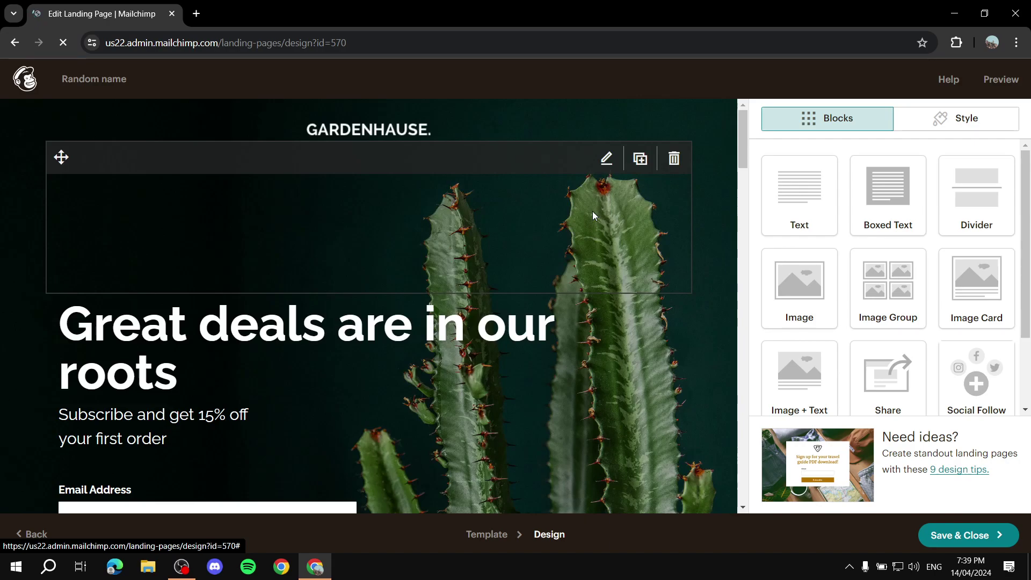
In the page's signup form block, add a required First Name field and a Birthday field
scroll(94, 278, "down", 6)
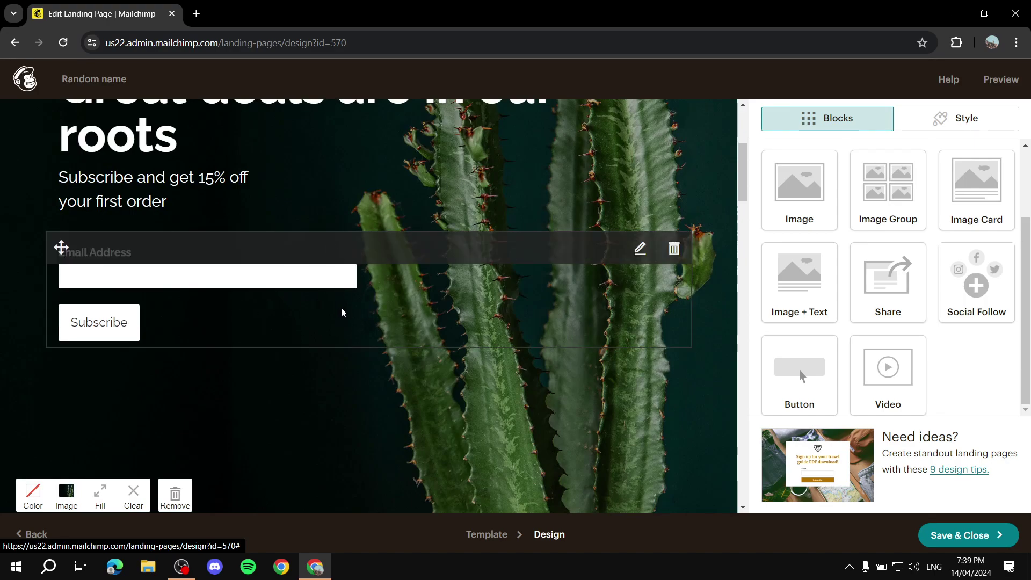
left_click(314, 318)
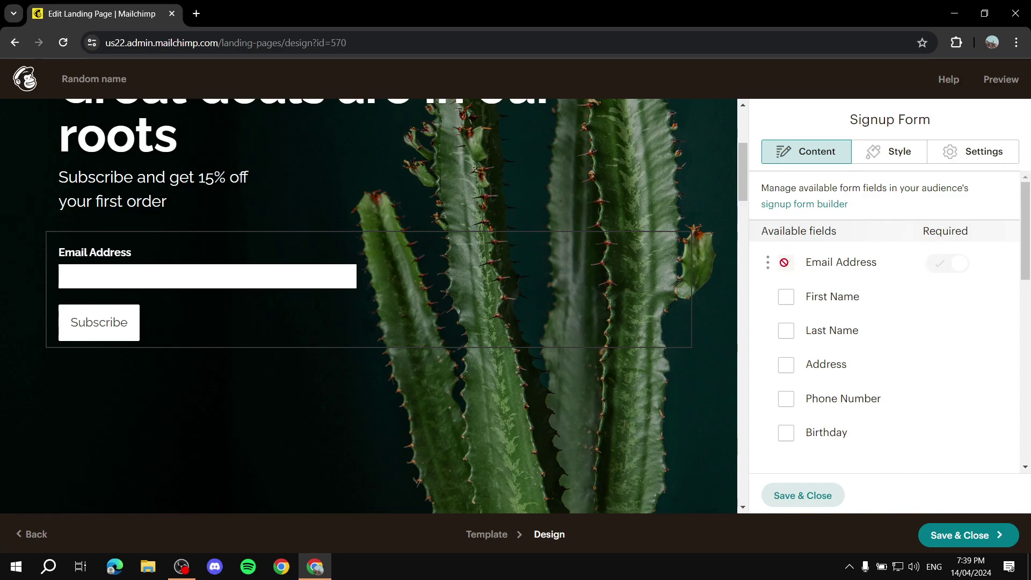
left_click(786, 297)
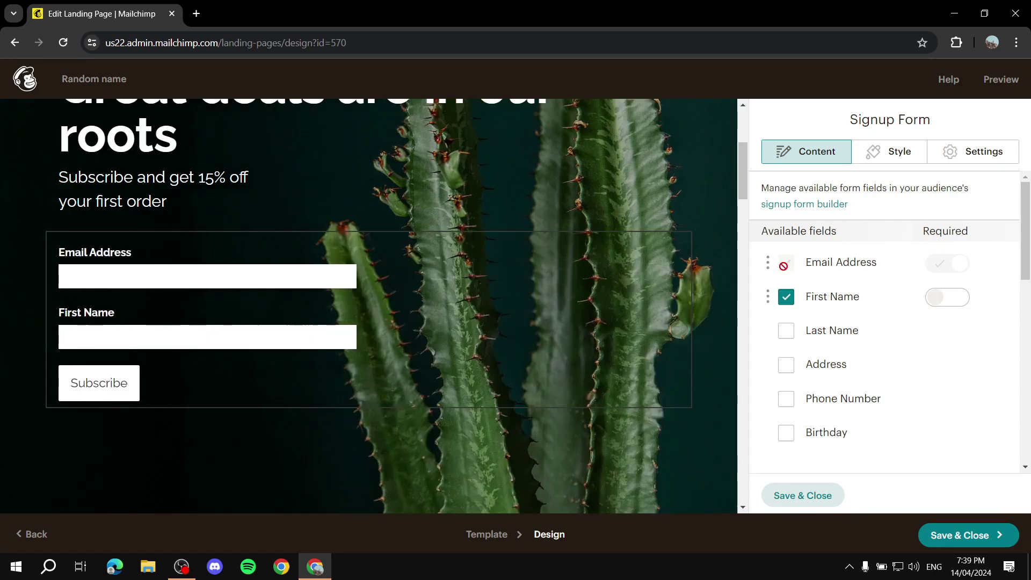
left_click(940, 301)
left_click(786, 432)
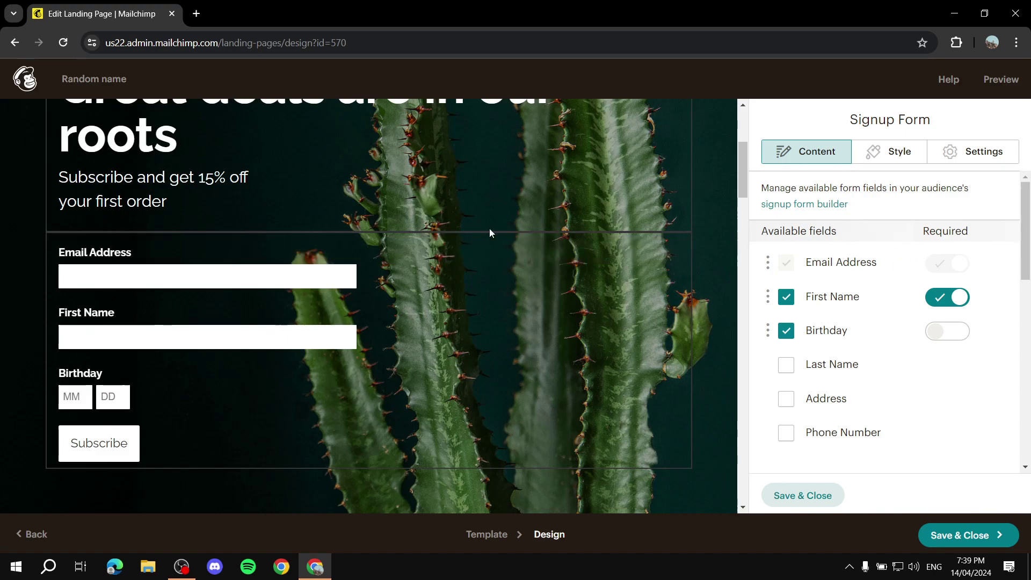
mouse_move(190, 310)
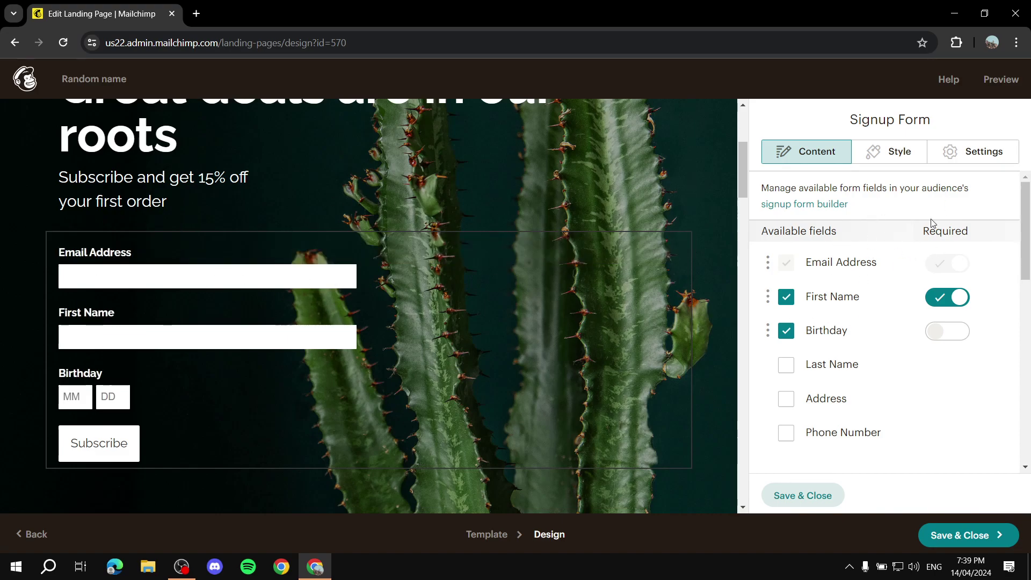
Change the signup form's button text to 'Sign Up Now'
scroll(882, 246, "down", 4)
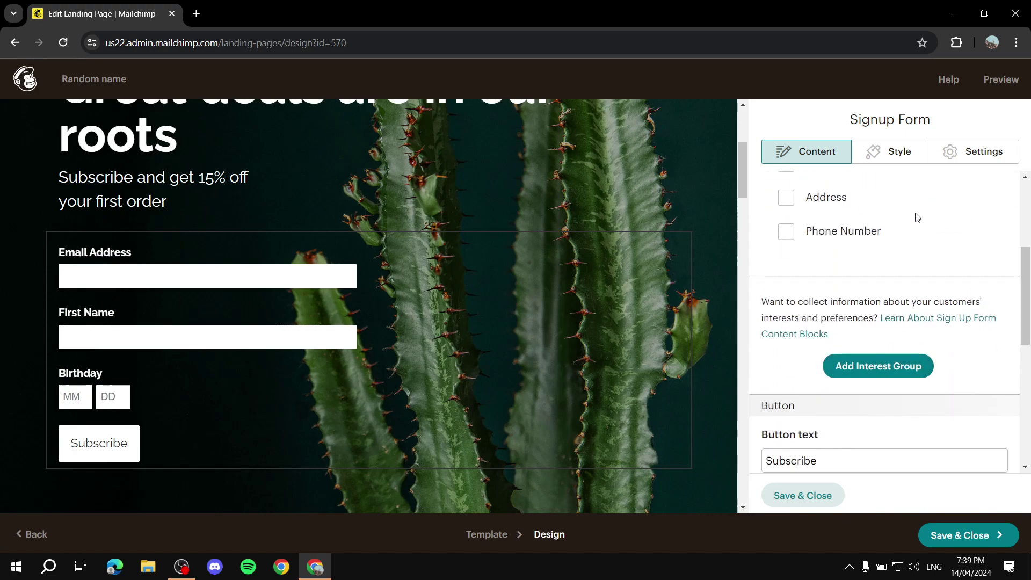
scroll(902, 249, "down", 4)
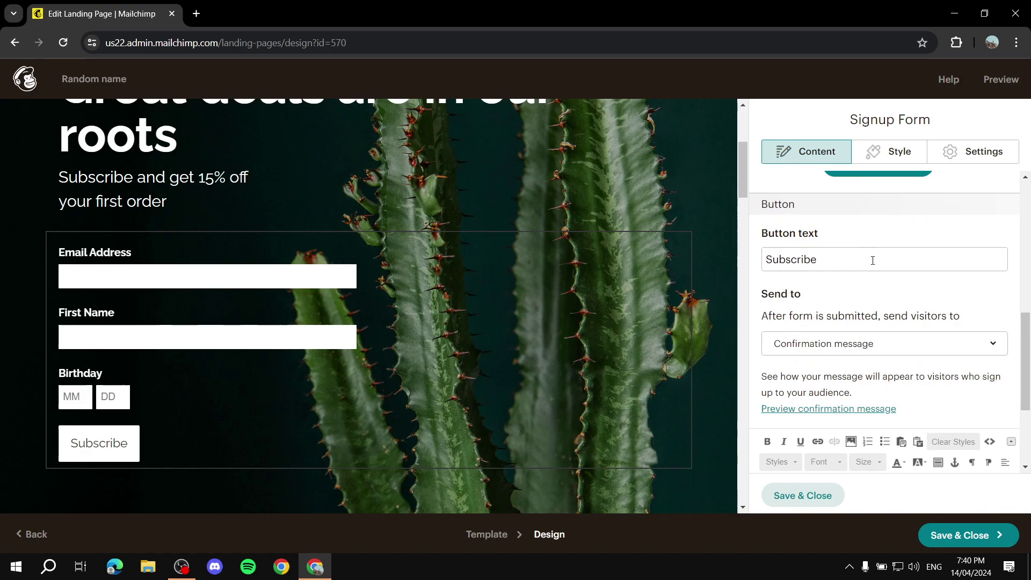
left_click_drag(873, 260, 751, 260)
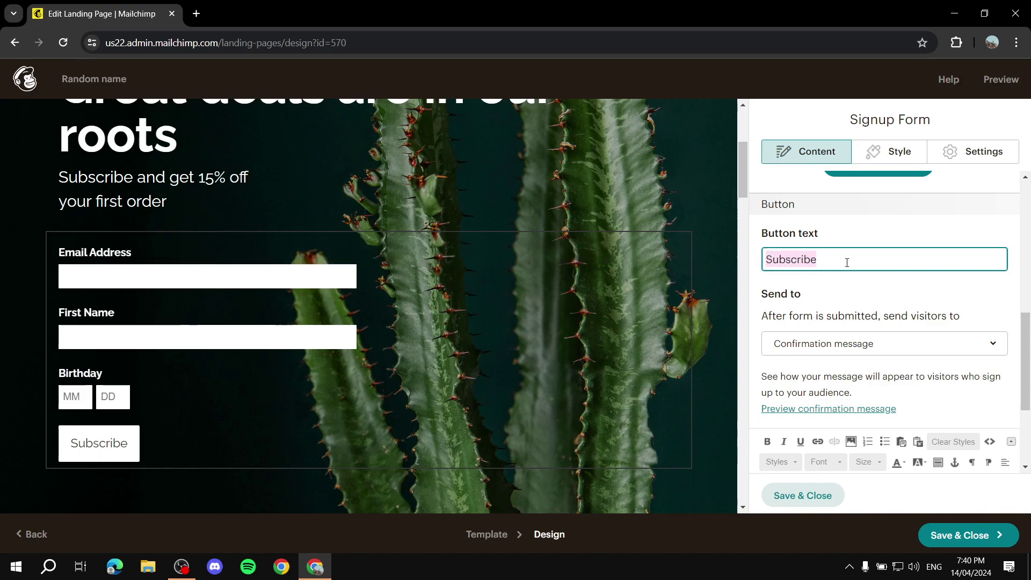
type("Sign U")
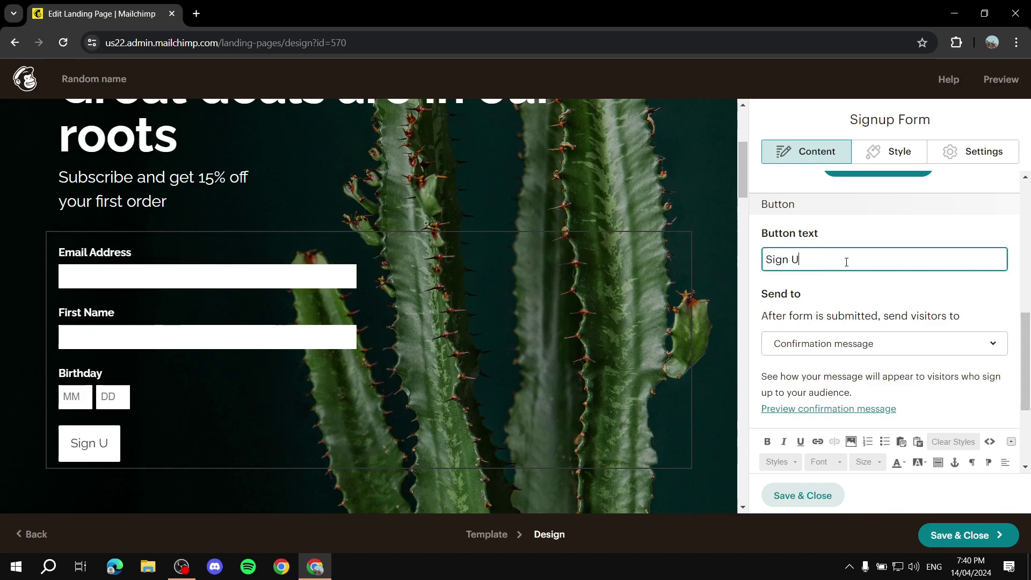
type("p Now")
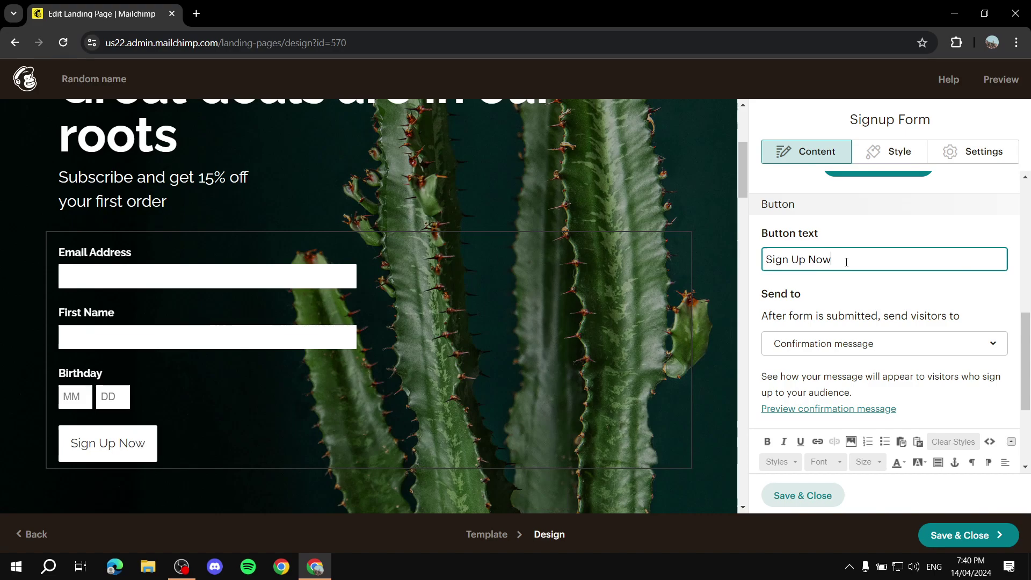
Delete the default success confirmation message and start typing a new one
scroll(875, 276, "down", 1)
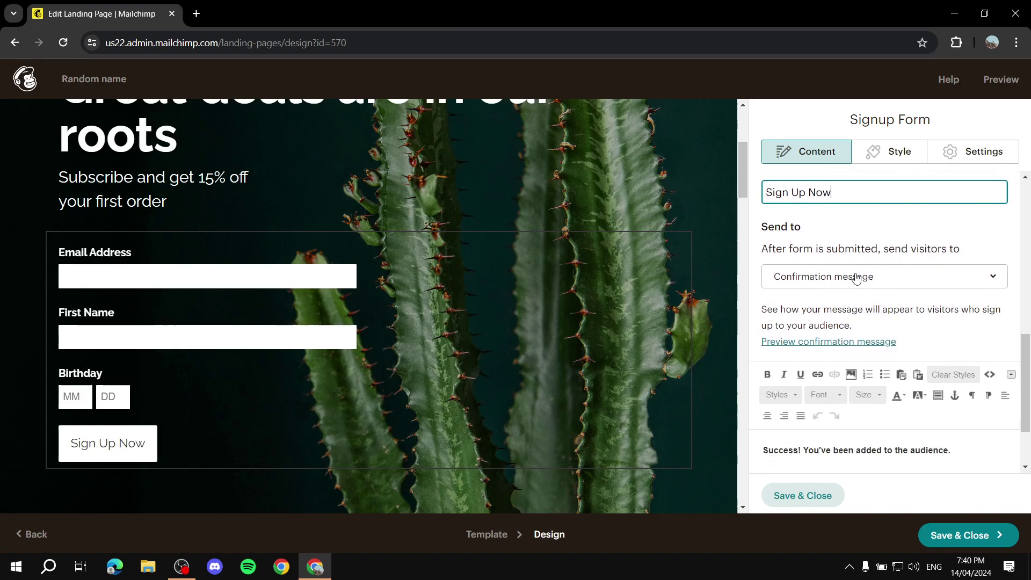
scroll(856, 277, "down", 2)
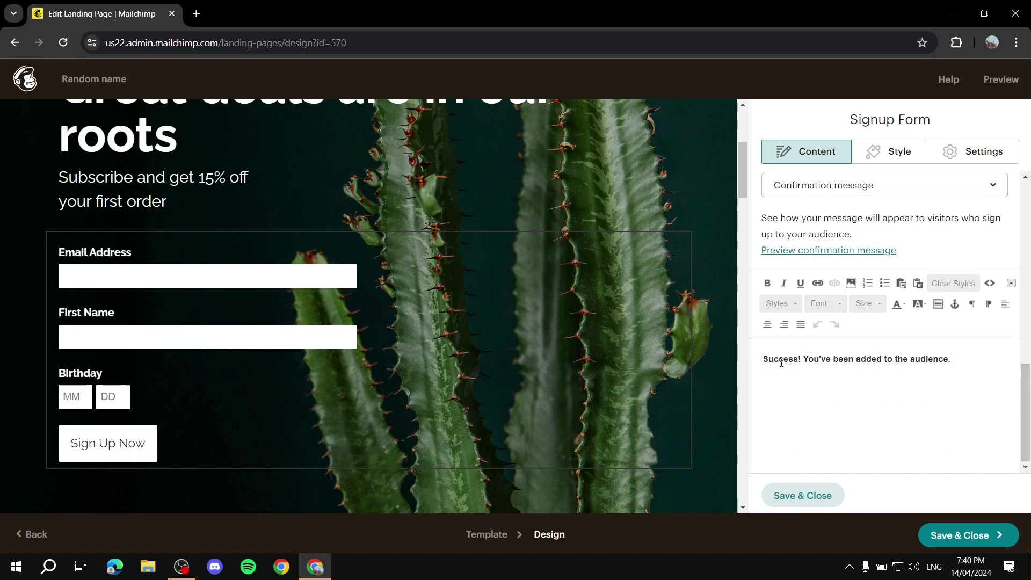
left_click_drag(763, 360, 961, 356)
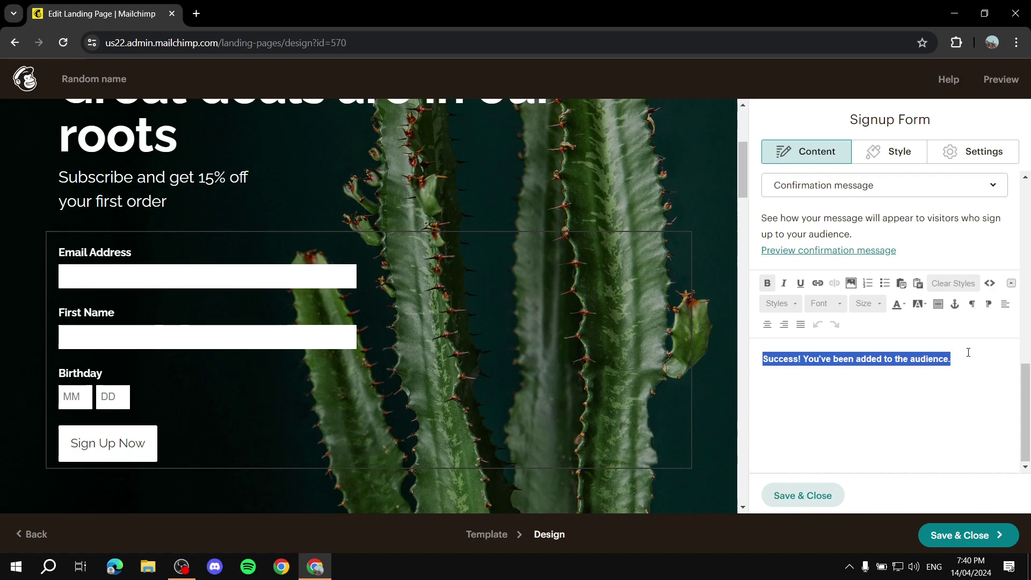
key("BackSpace")
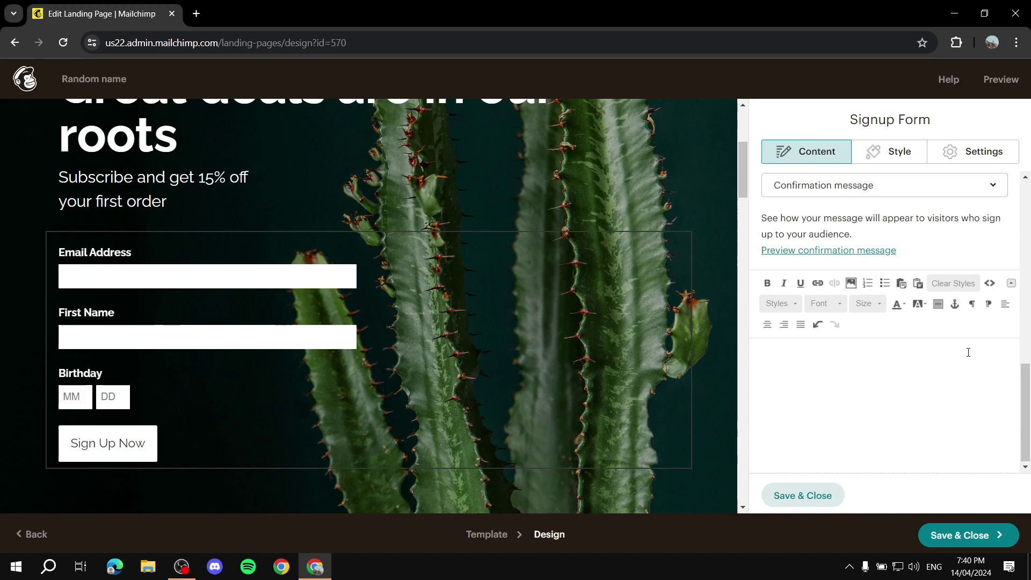
type("Congrats!")
scroll(890, 407, "up", 10)
left_click(903, 153)
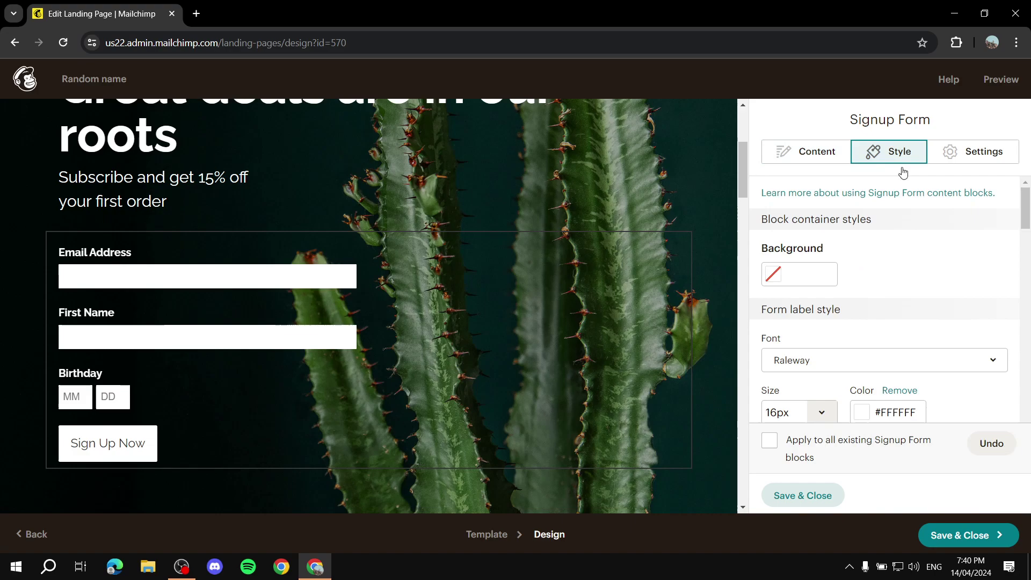
scroll(893, 308, "down", 1)
left_click(813, 211)
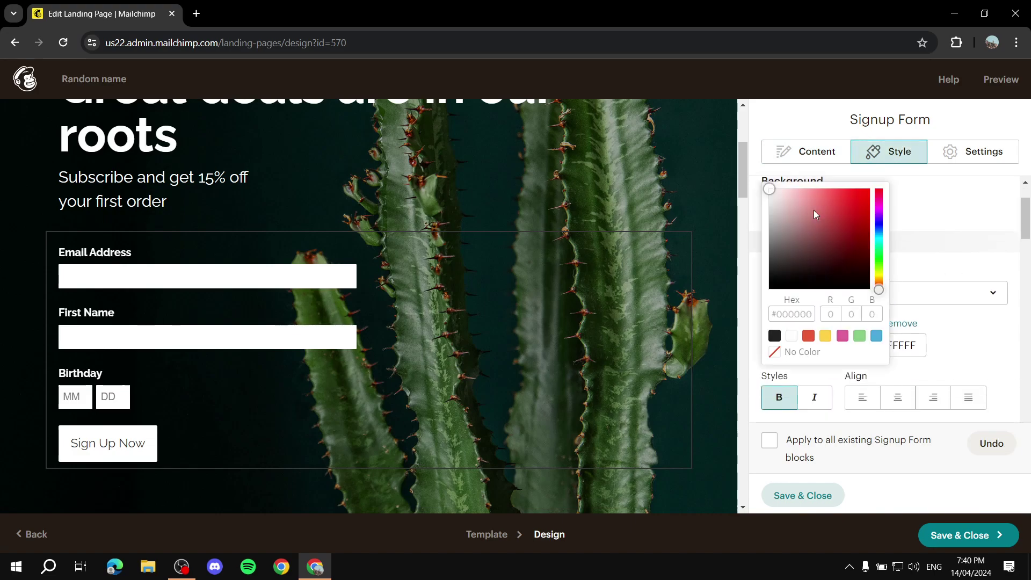
left_click_drag(793, 218, 770, 289)
left_click(973, 225)
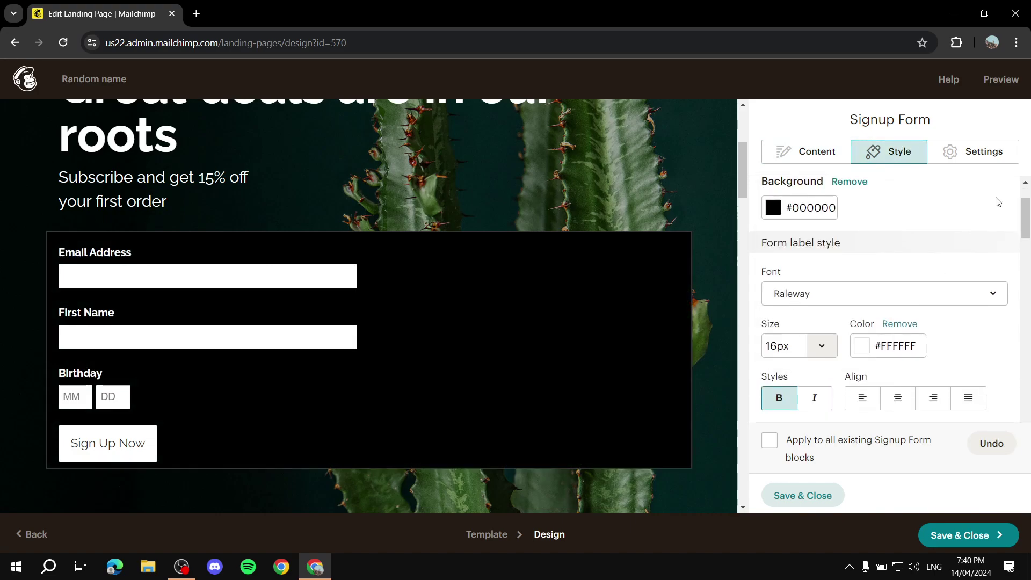
left_click(846, 181)
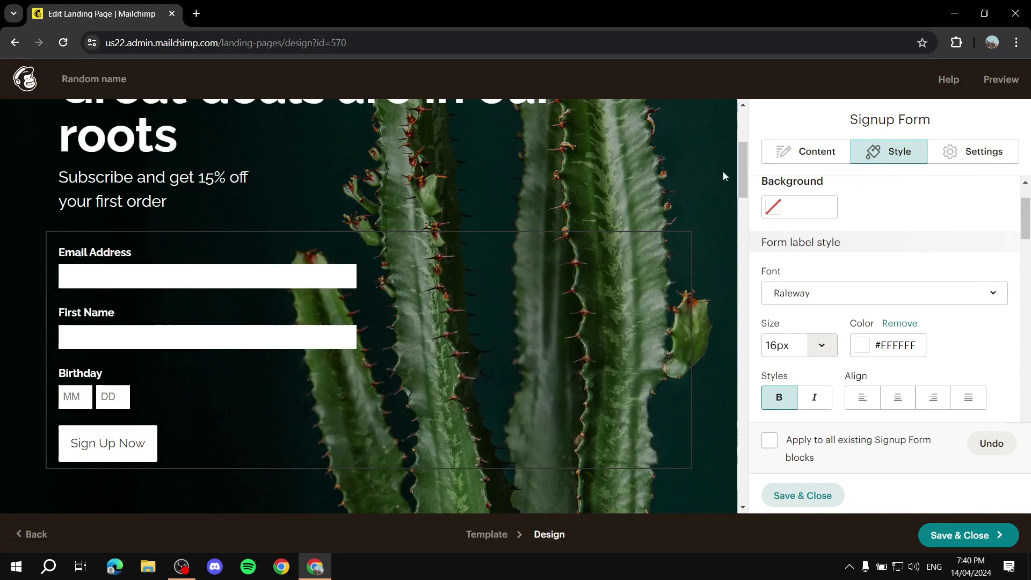
scroll(880, 204, "down", 1)
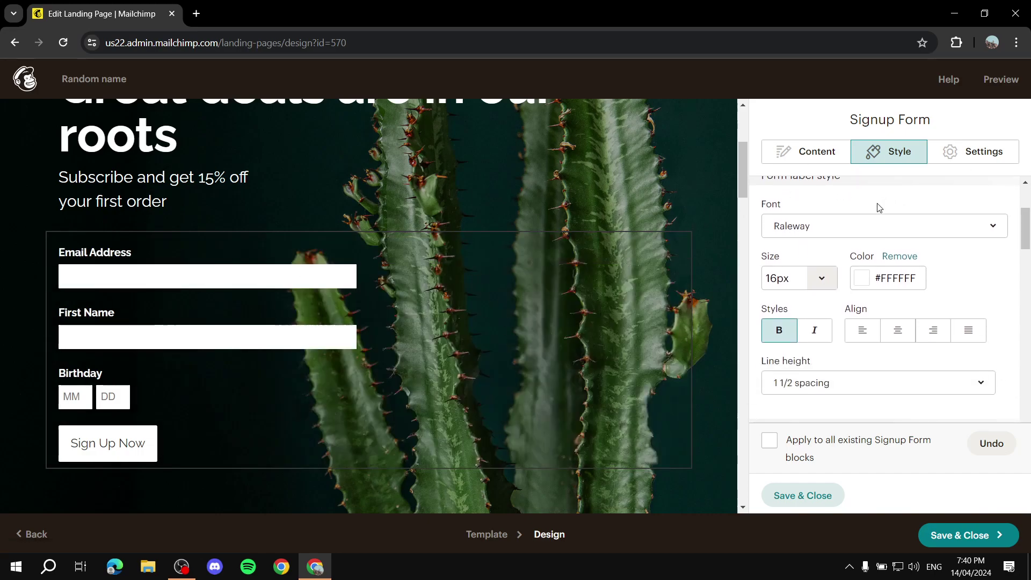
scroll(887, 311, "down", 3)
scroll(903, 283, "down", 4)
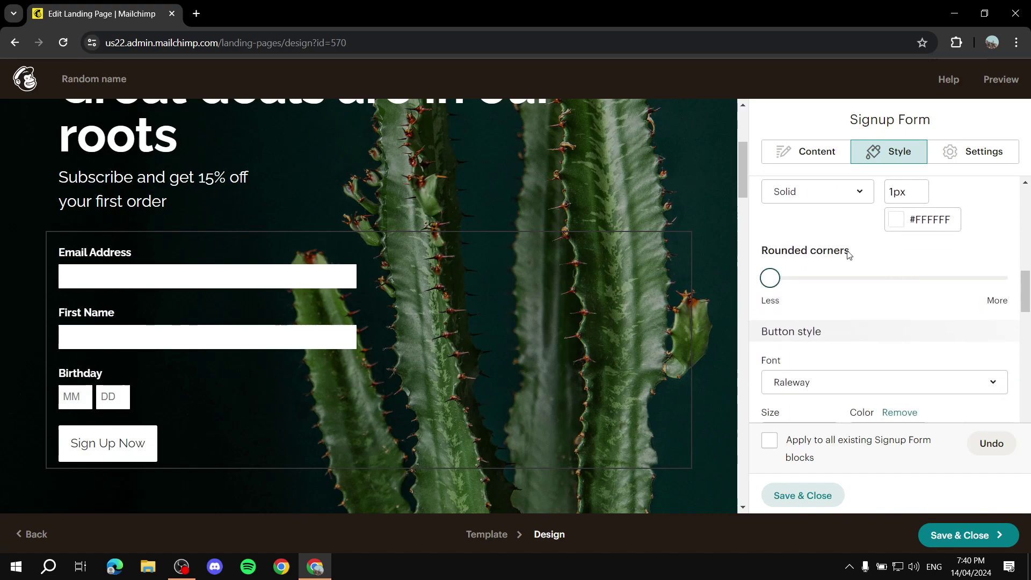
left_click(994, 158)
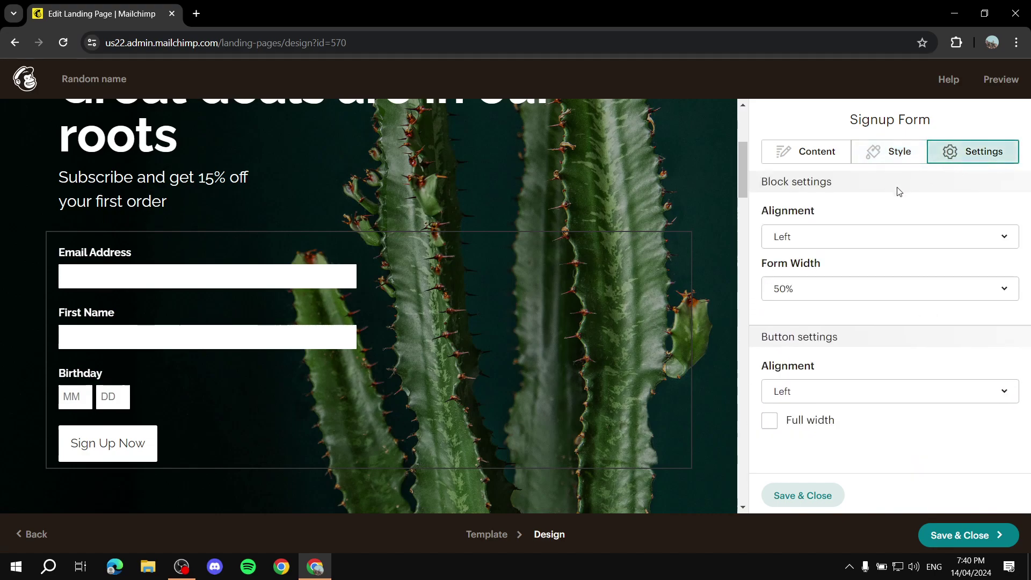
left_click(811, 152)
scroll(860, 424, "down", 3)
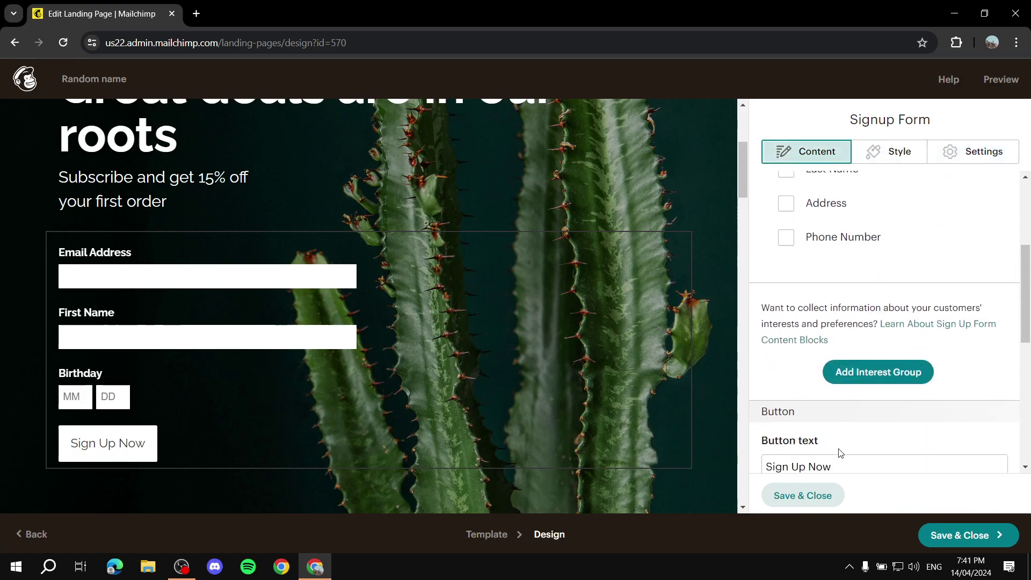
Save and close the signup form block
left_click(804, 495)
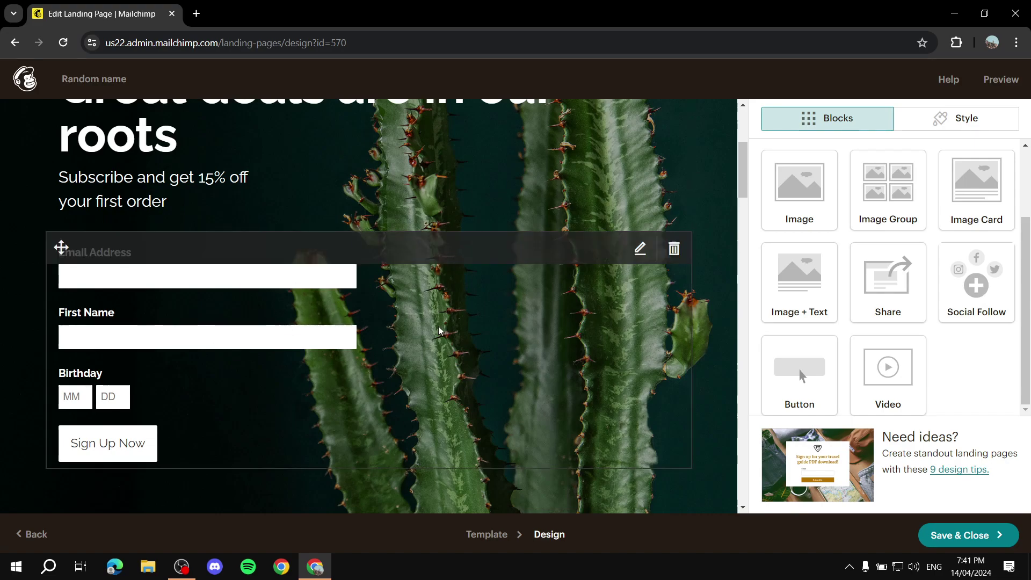
scroll(423, 244, "up", 4)
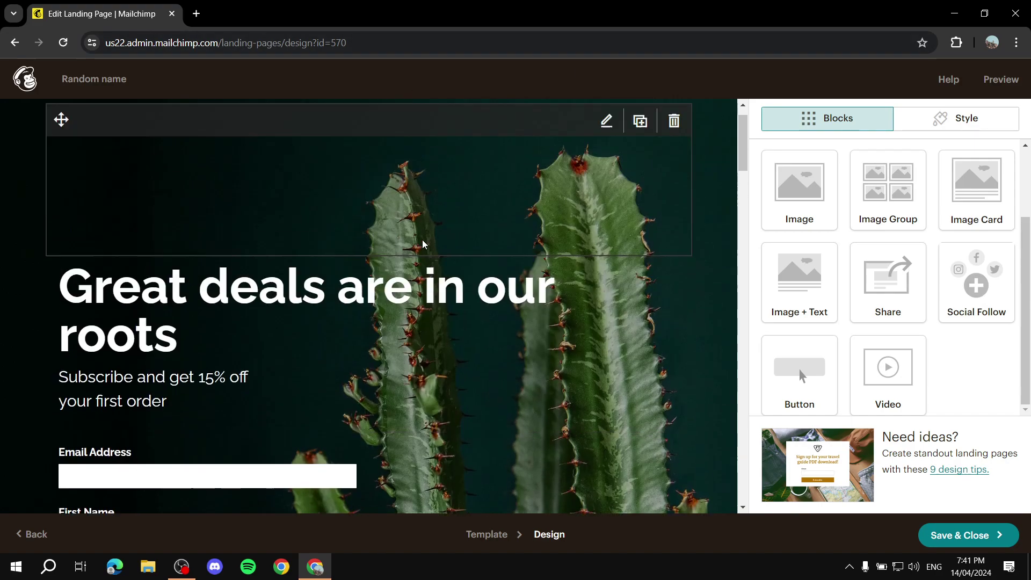
scroll(423, 244, "up", 1)
scroll(225, 204, "down", 5)
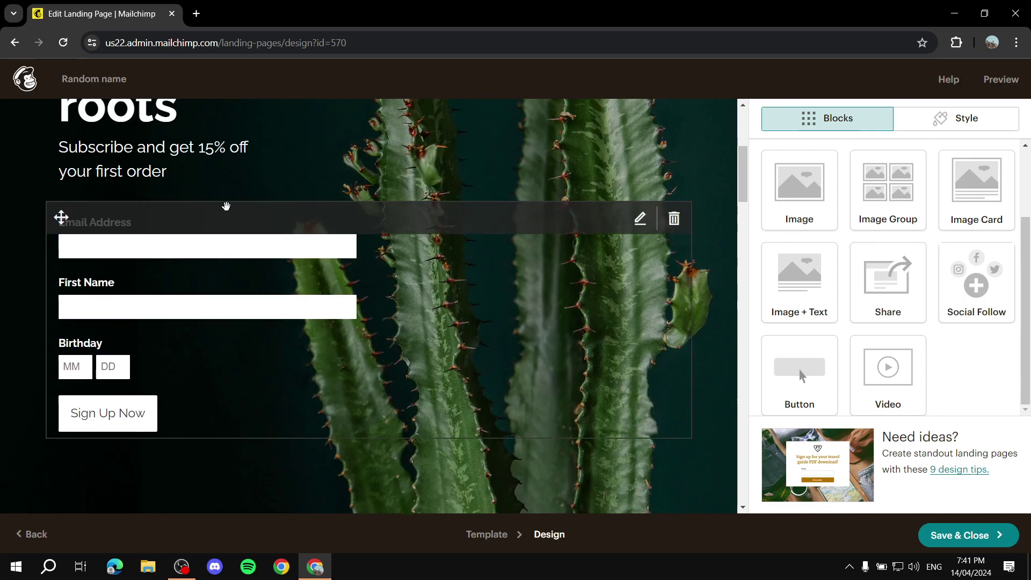
scroll(330, 211, "up", 4)
Replace the page's main heading with 'Title' and save the heading block
left_click(362, 272)
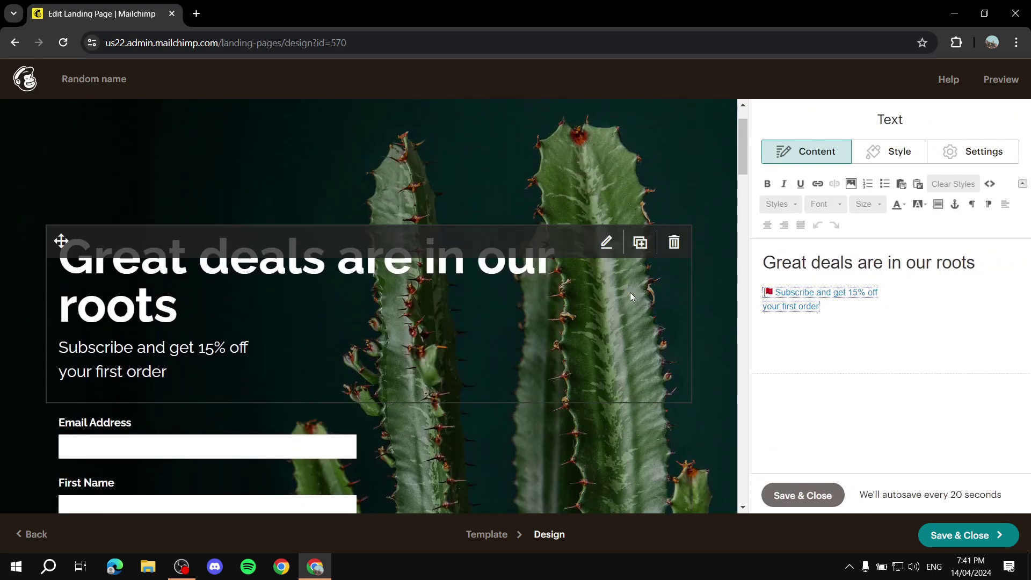
triple_click(984, 267)
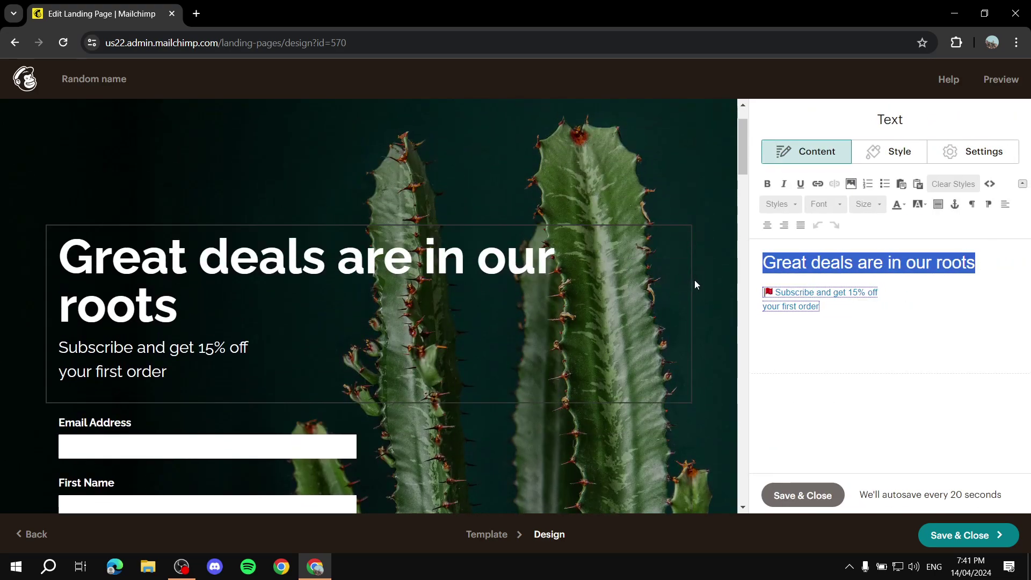
type("T8t")
key("BackSpace")
key("BackSpace")
type("itle")
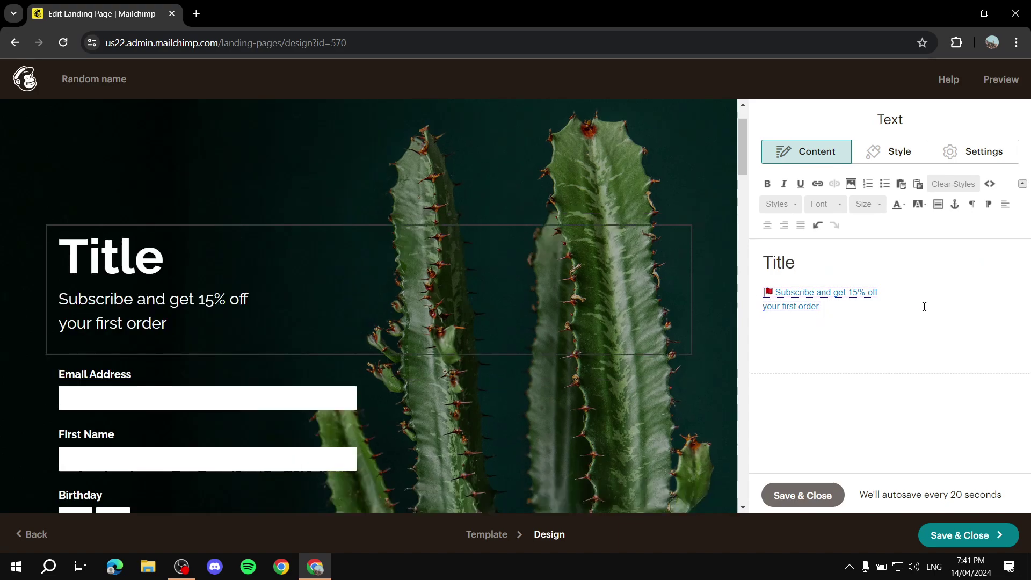
triple_click(841, 315)
key("ctrl+a")
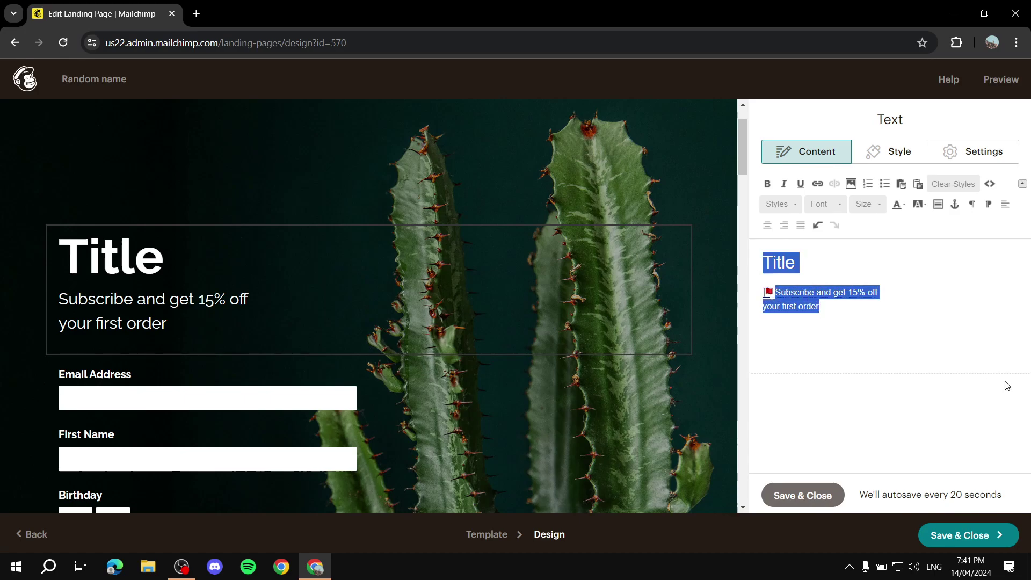
left_click(818, 319)
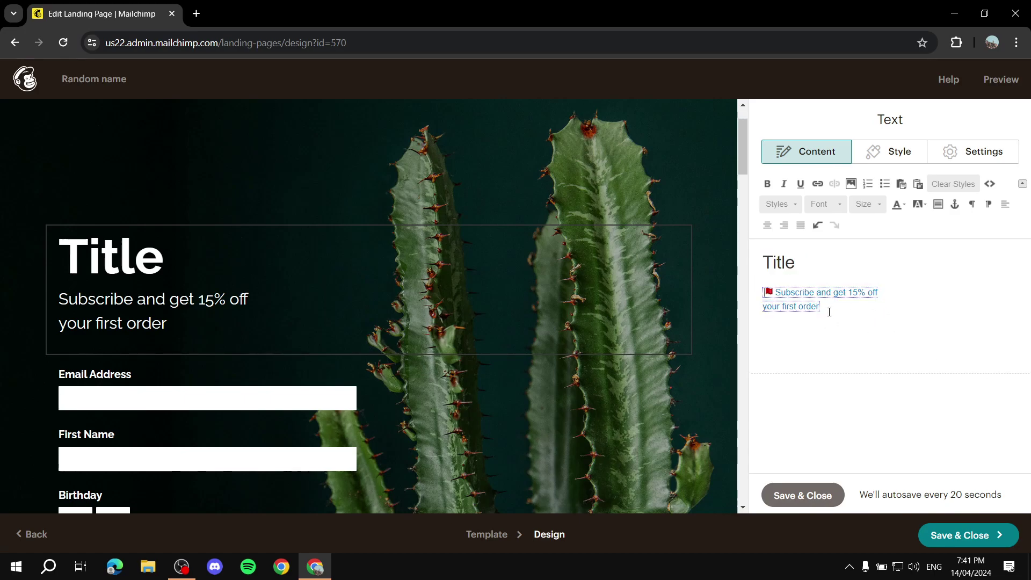
left_click(803, 496)
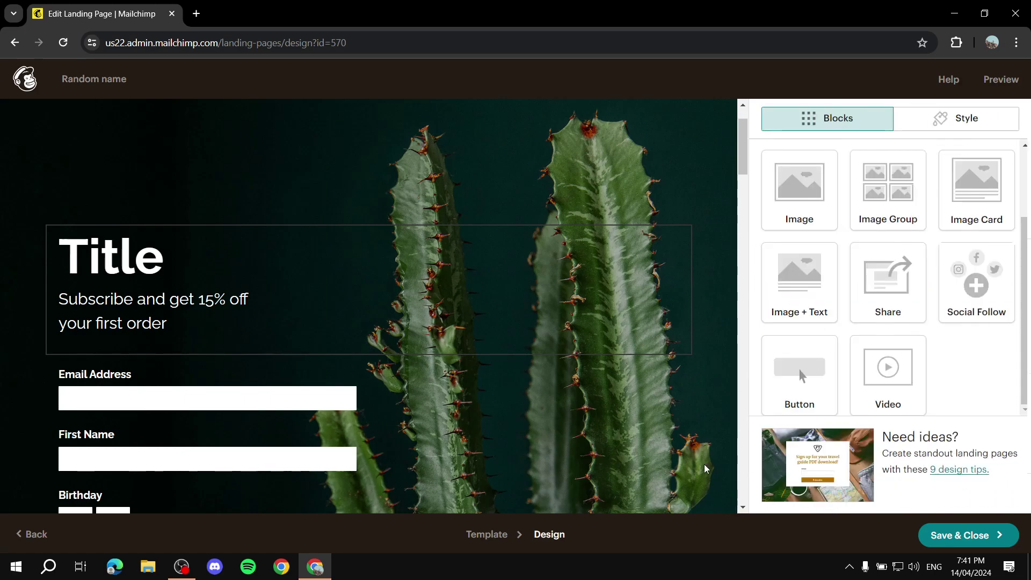
scroll(424, 203, "up", 2)
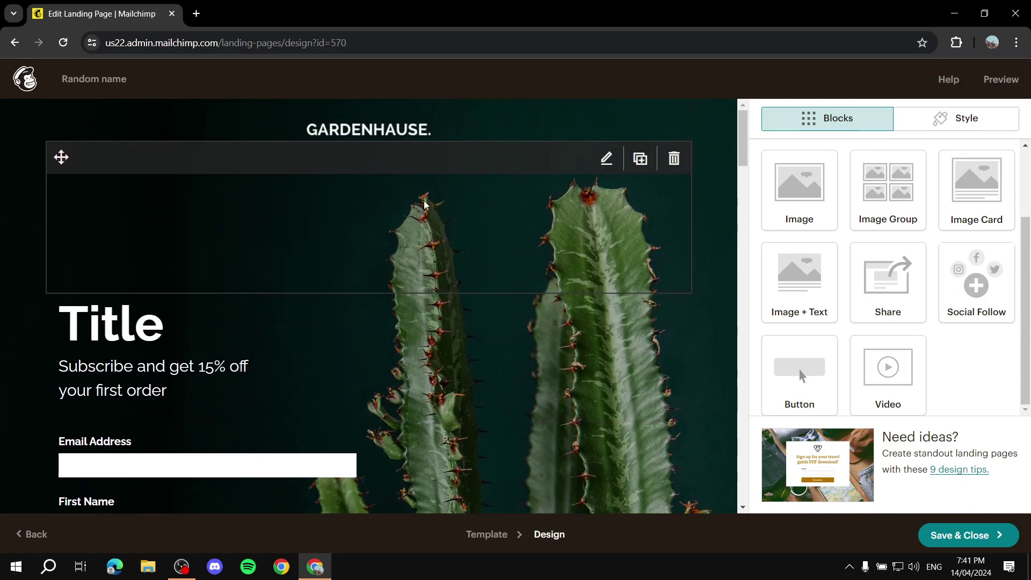
scroll(553, 246, "down", 10)
scroll(675, 210, "down", 3)
scroll(675, 210, "up", 8)
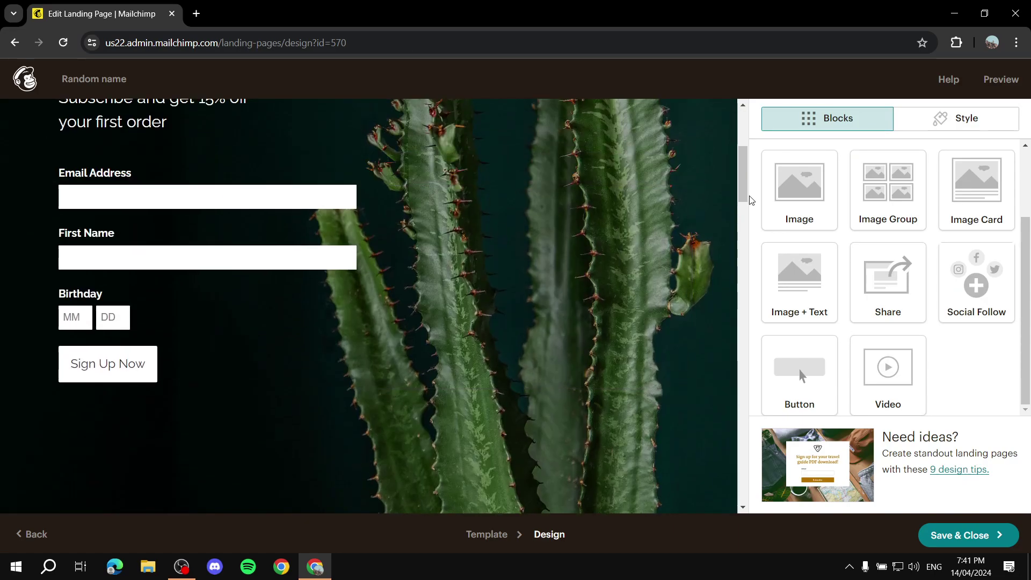
scroll(606, 250, "up", 4)
scroll(606, 251, "up", 1)
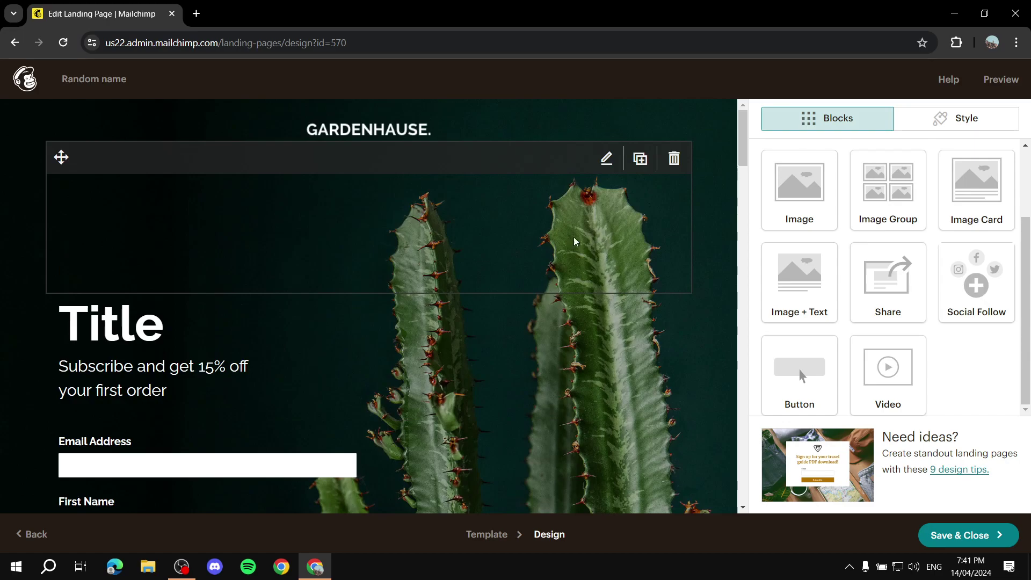
Save the landing page design and choose Finish later to keep 'Random name' as a draft
left_click(964, 537)
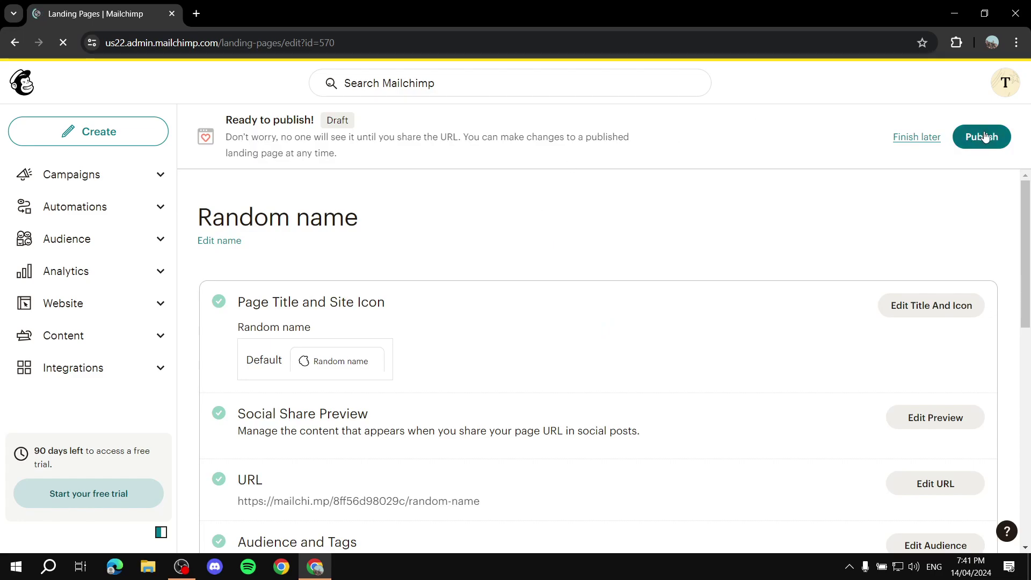
scroll(384, 355, "down", 5)
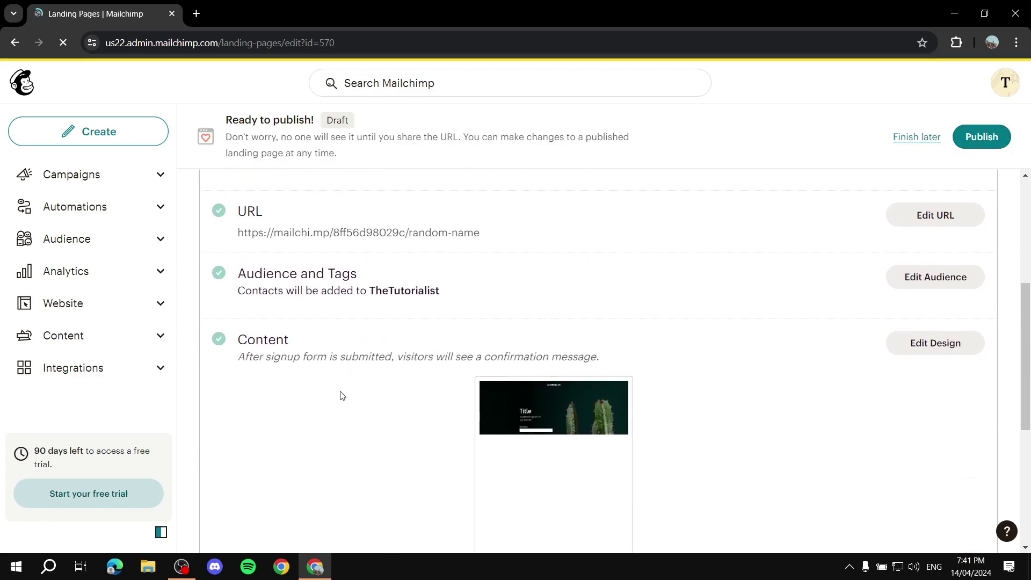
scroll(514, 295, "down", 6)
scroll(721, 326, "up", 11)
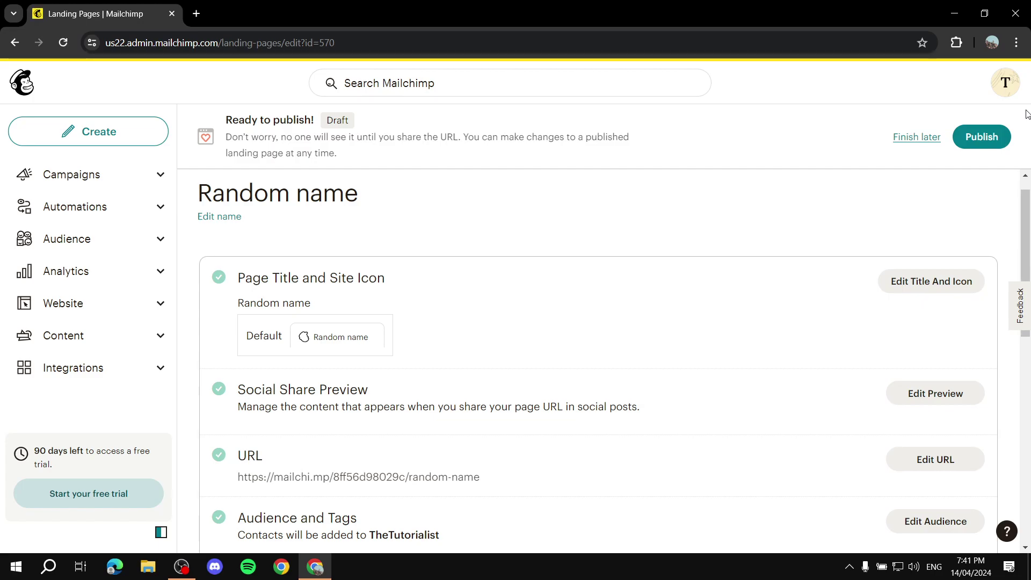
left_click(917, 137)
Create a new Pop-up signup form and open it in the Pop-up Form Builder
left_click(80, 140)
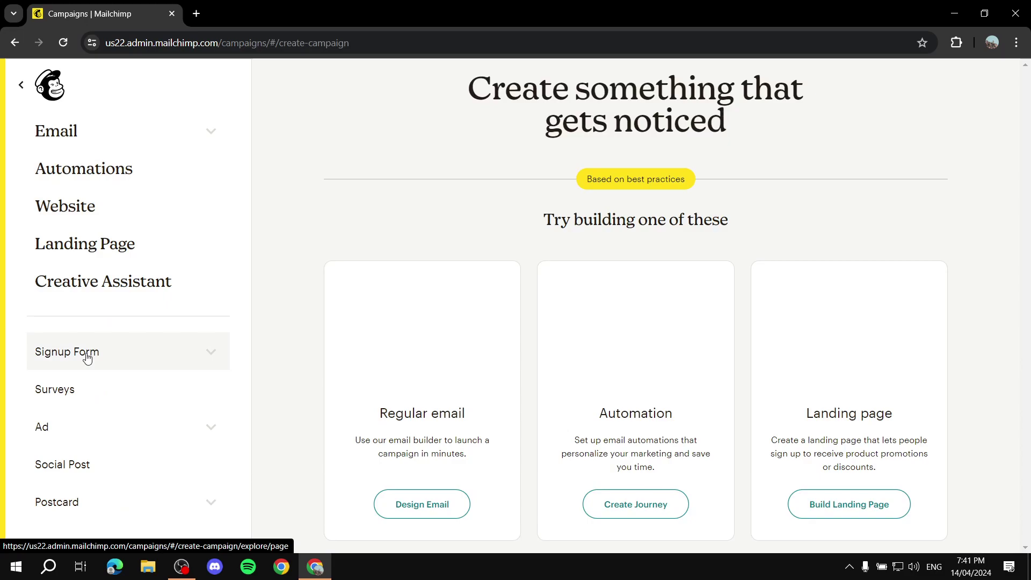
left_click(82, 351)
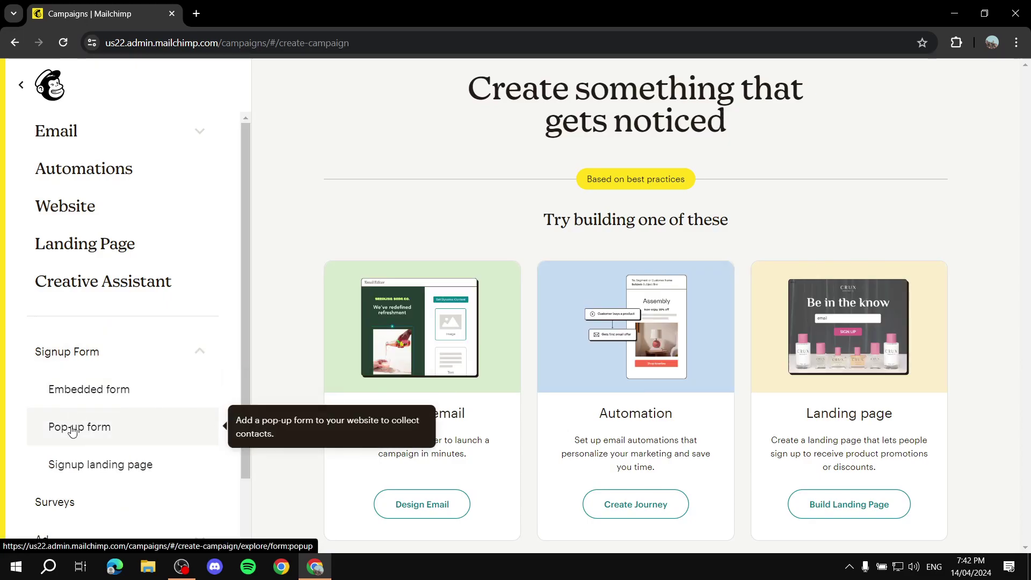
left_click(74, 424)
left_click(471, 433)
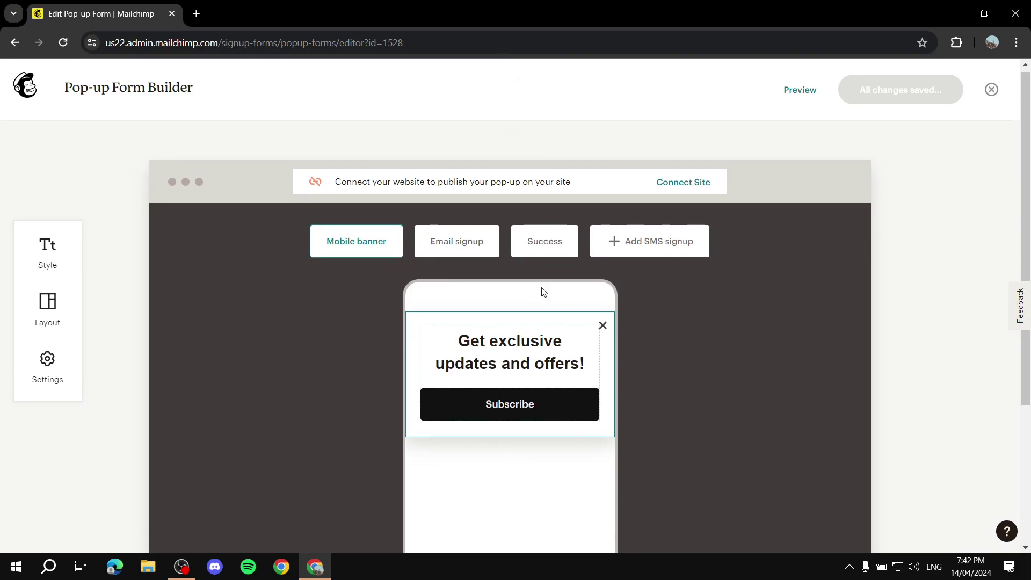
Replace the mobile banner heading with the word 'Text'
scroll(553, 280, "down", 2)
scroll(517, 231, "up", 1)
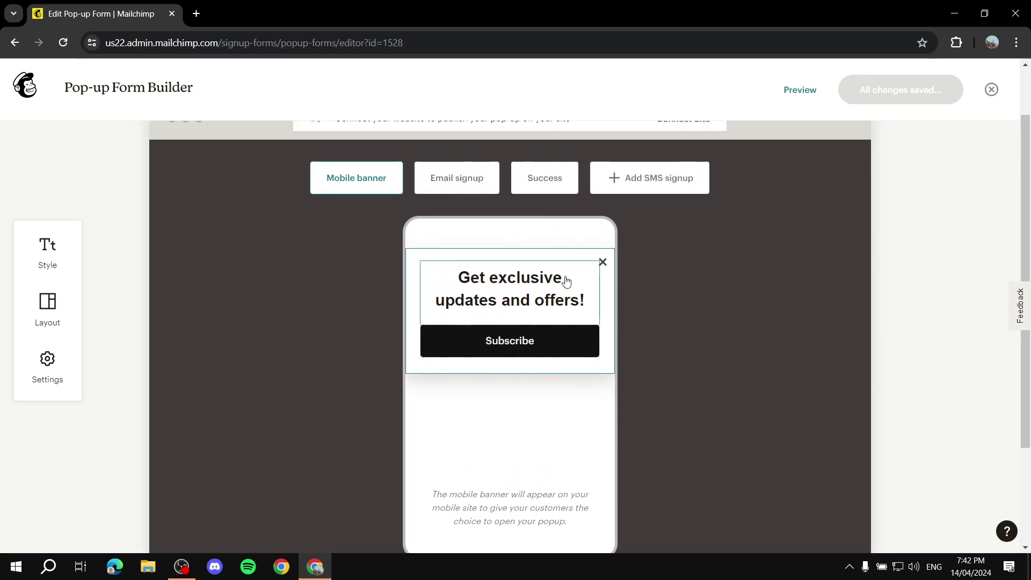
left_click(581, 301)
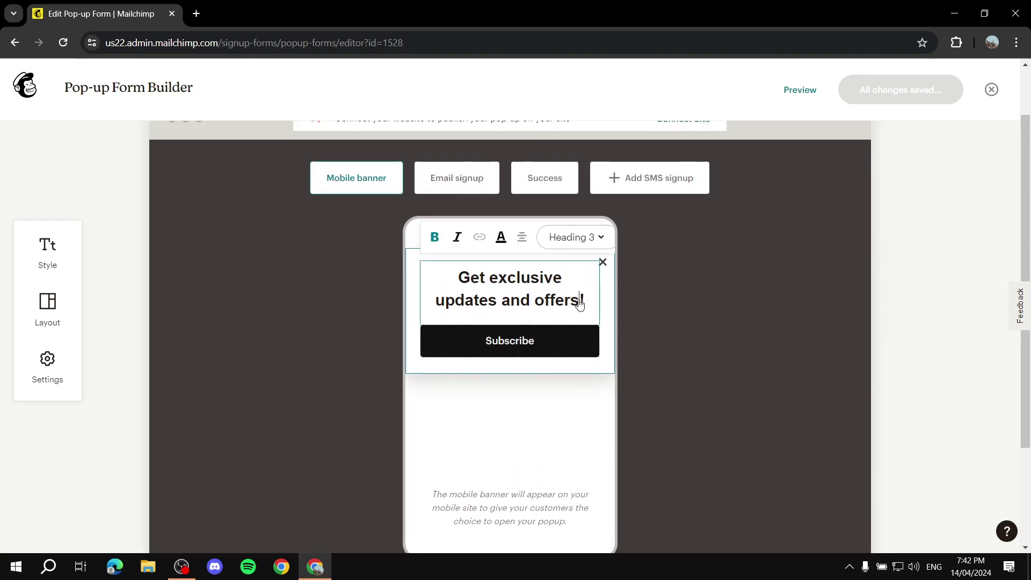
key("BackSpace")
key("BackSpace")
key("BackSpace")
key("BackSpace")
key("BackSpace")
key("BackSpace")
key("BackSpace")
key("BackSpace")
key("BackSpace")
key("BackSpace")
key("BackSpace")
key("BackSpace")
key("BackSpace")
key("BackSpace")
key("BackSpace")
key("BackSpace")
key("BackSpace")
key("BackSpace")
key("BackSpace")
key("BackSpace")
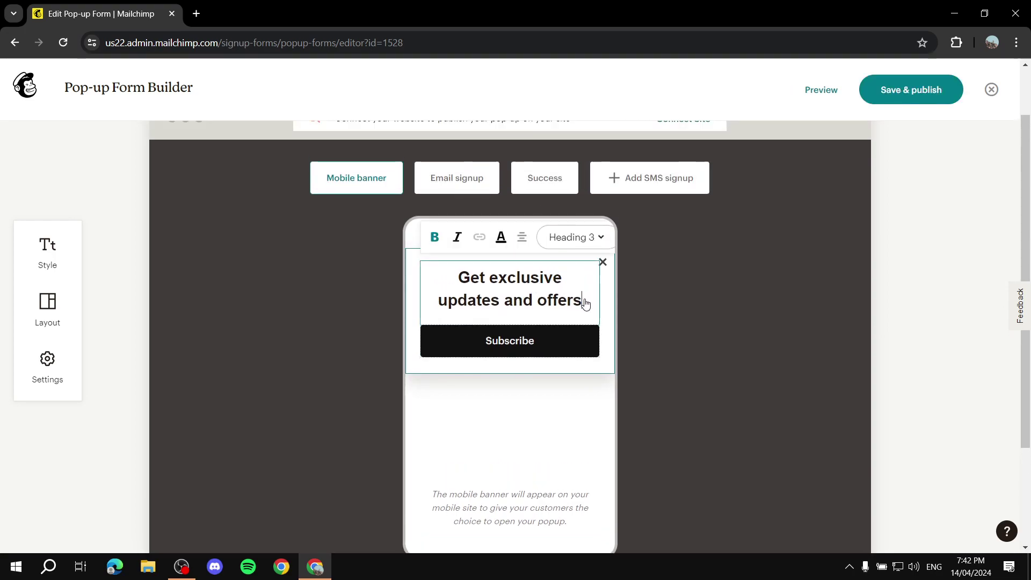
type("Text")
left_click(654, 280)
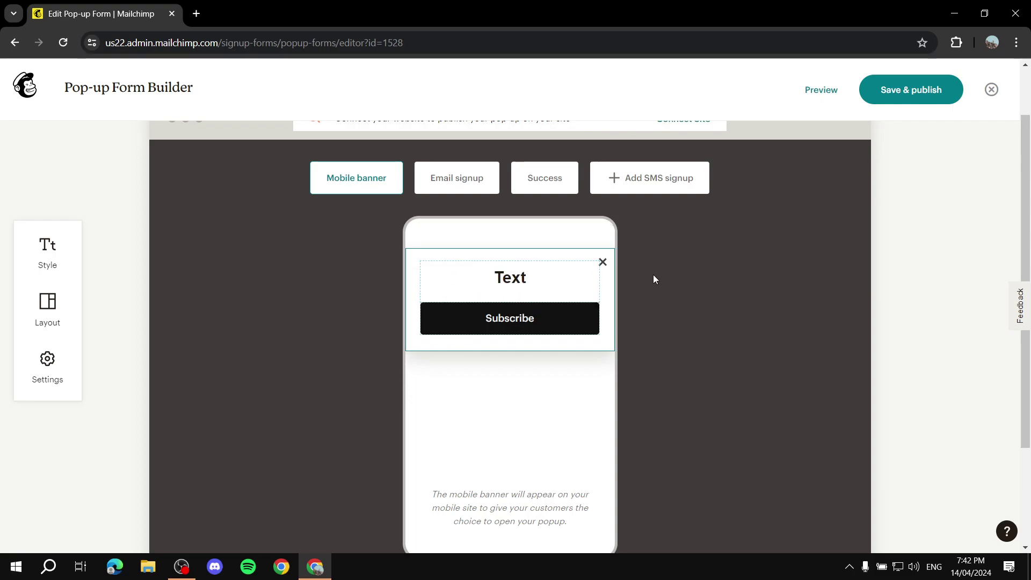
Review the Email field, layouts, Success screen and SMS option, then return to Email signup
left_click(472, 188)
left_click(419, 334)
left_click(420, 334)
left_click(612, 302)
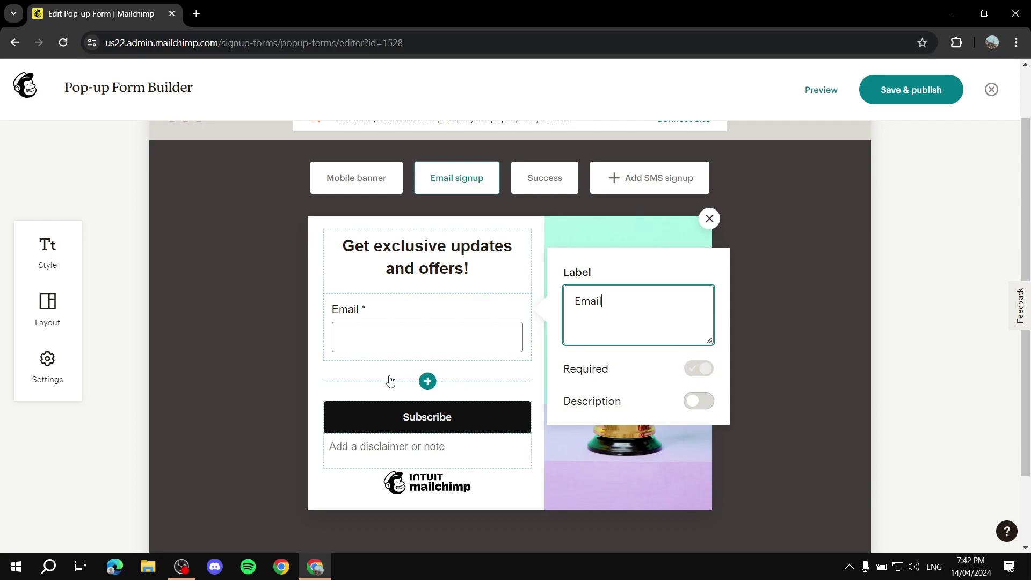
left_click(46, 303)
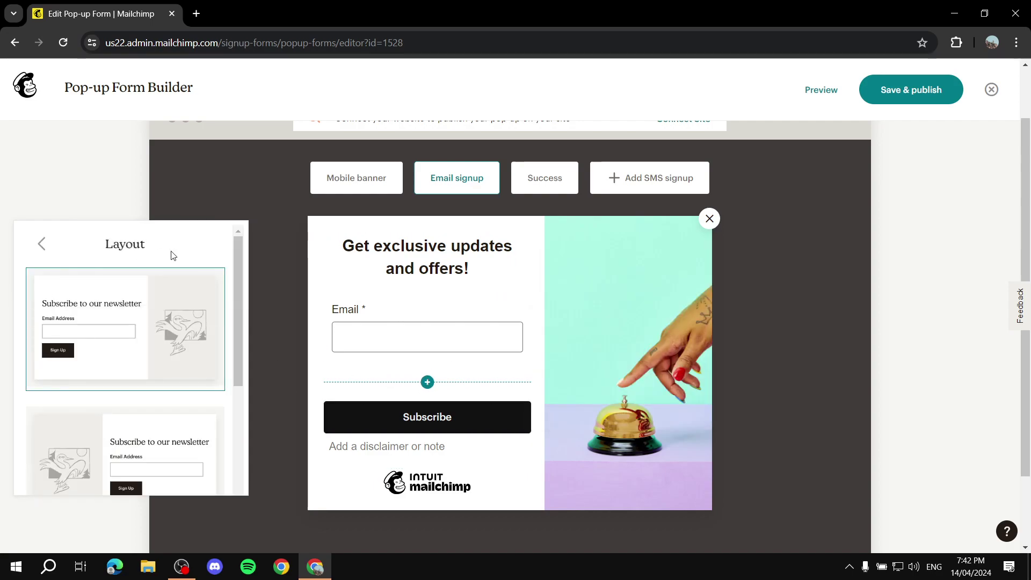
scroll(196, 341, "down", 5)
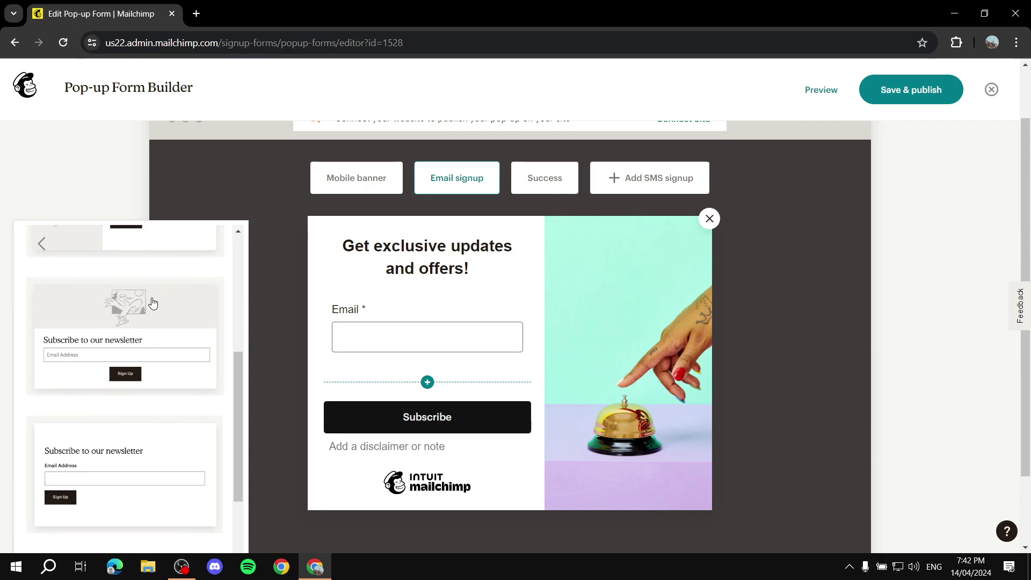
scroll(176, 295, "up", 5)
left_click(534, 182)
left_click(627, 176)
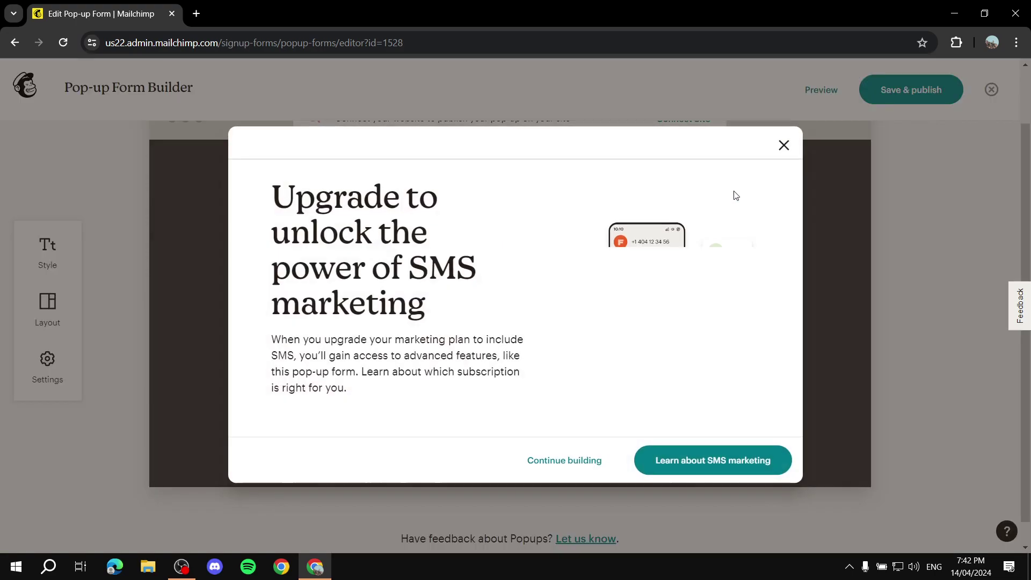
left_click(783, 147)
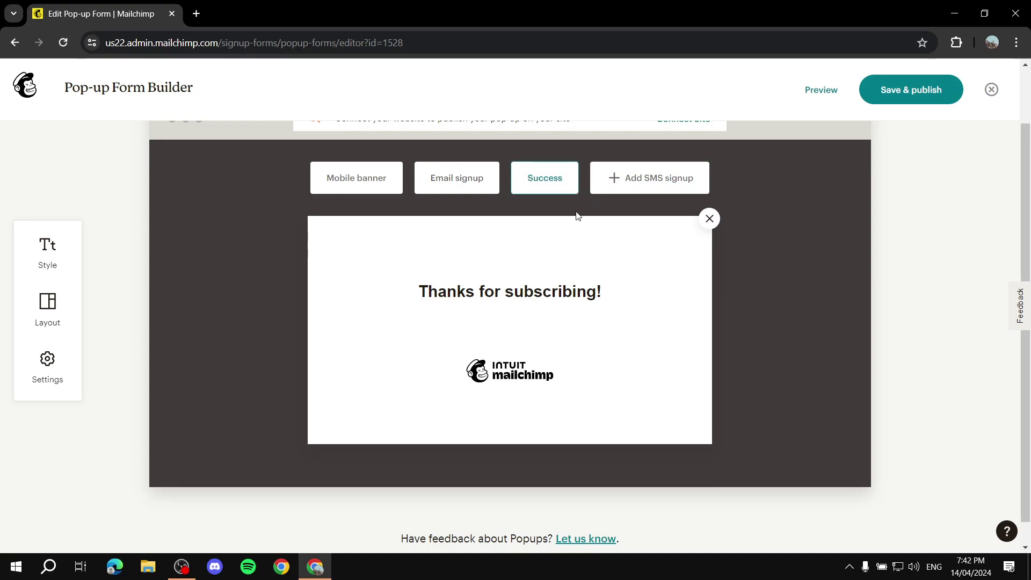
left_click(422, 181)
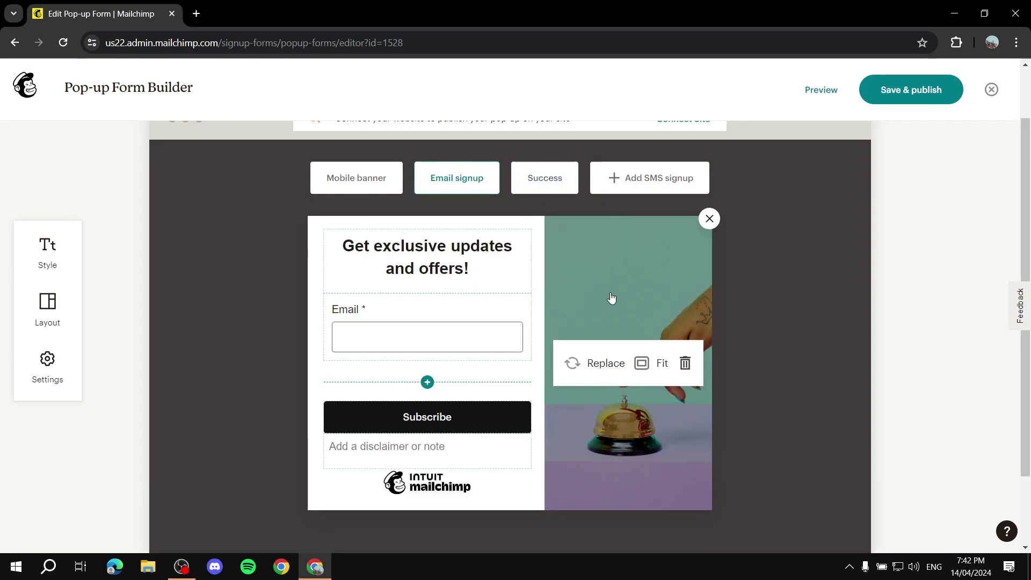
Add a First Name field to the pop-up form and make it required
left_click(428, 382)
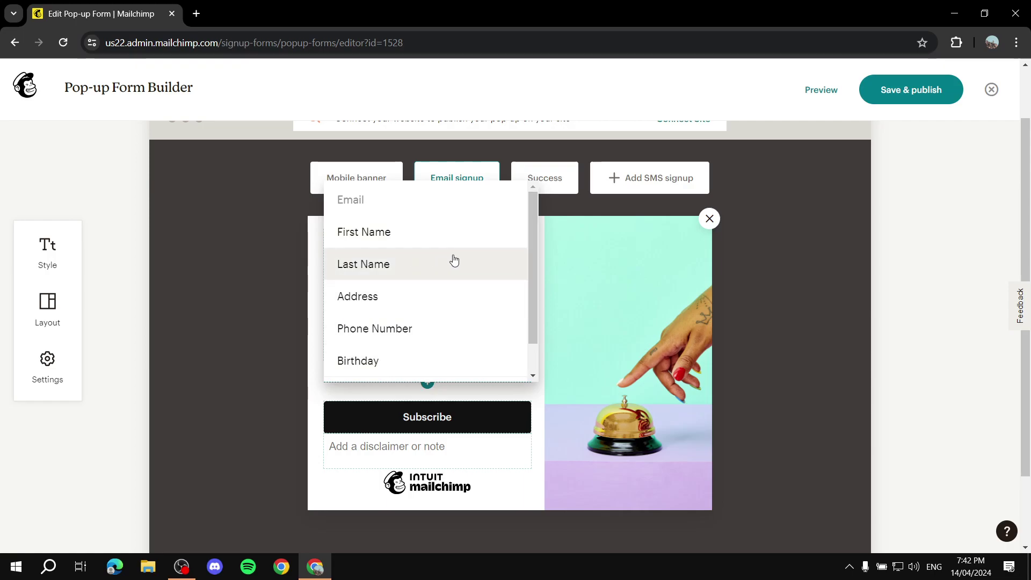
left_click(348, 233)
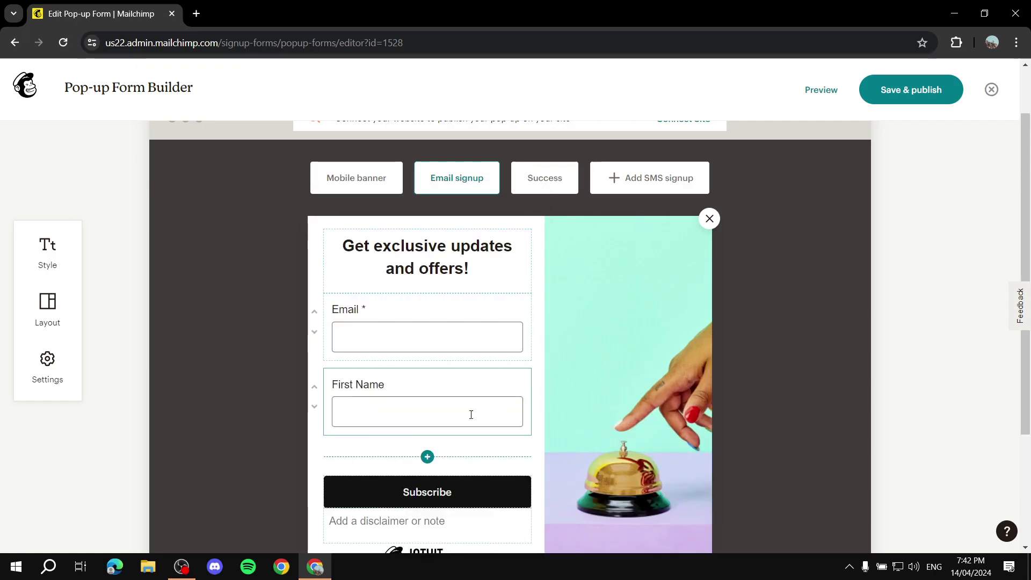
scroll(410, 376, "down", 1)
left_click(410, 322)
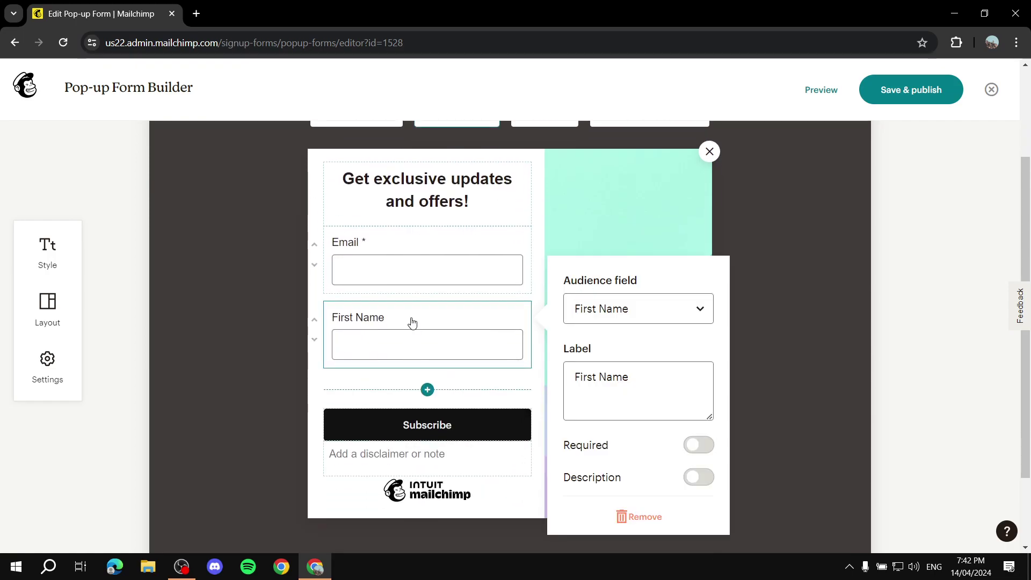
scroll(693, 355, "down", 2)
left_click(695, 348)
scroll(782, 350, "up", 2)
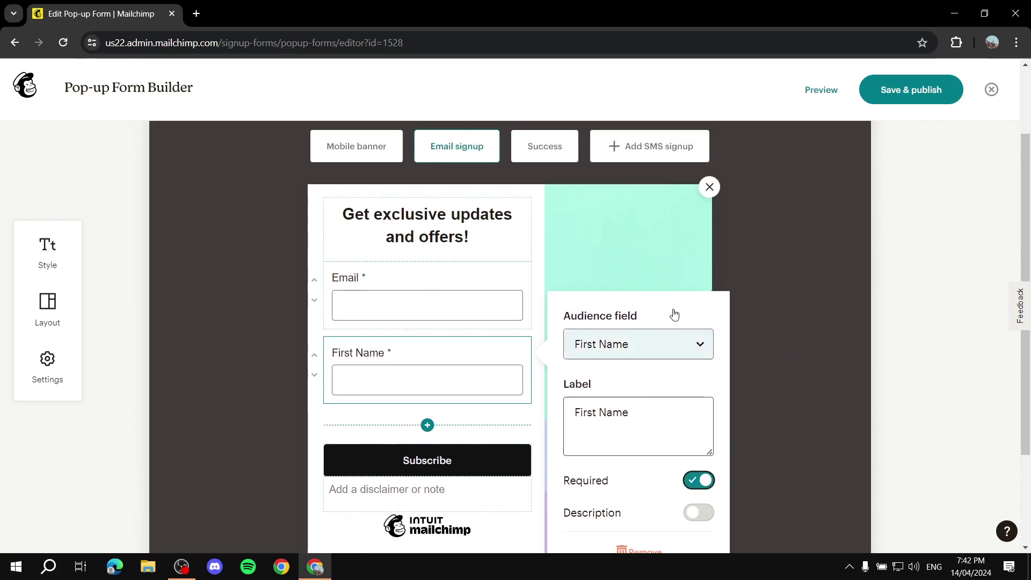
left_click(672, 253)
Add a Birthday field, check the mobile banner, then show the Success screen
left_click(427, 425)
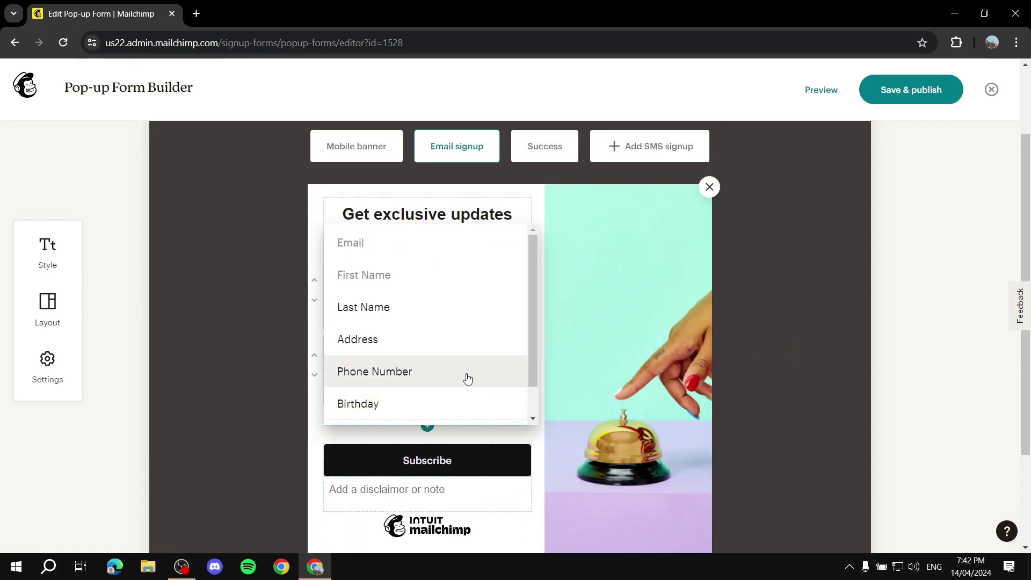
left_click(389, 404)
scroll(429, 376, "down", 1)
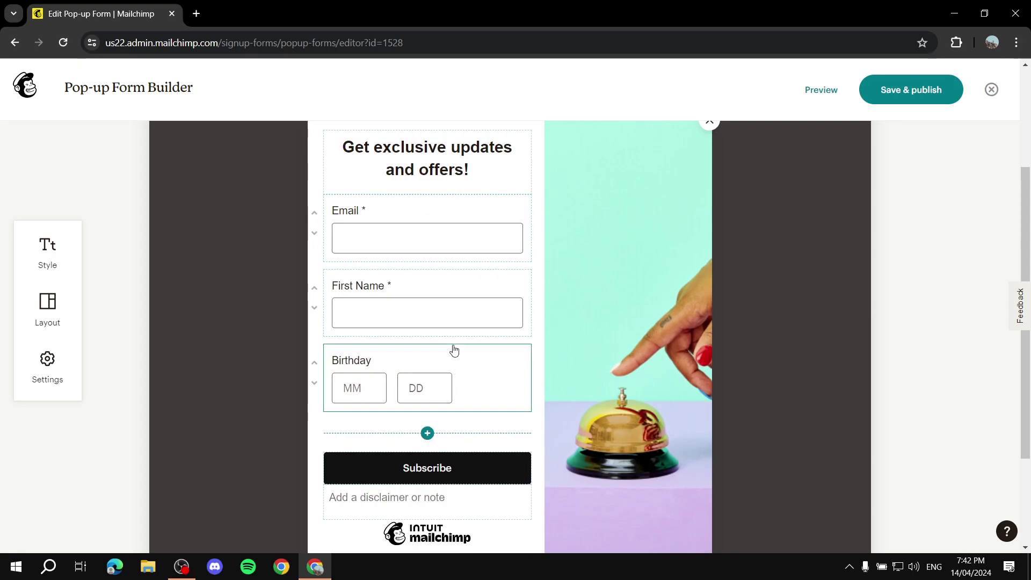
scroll(687, 233, "up", 2)
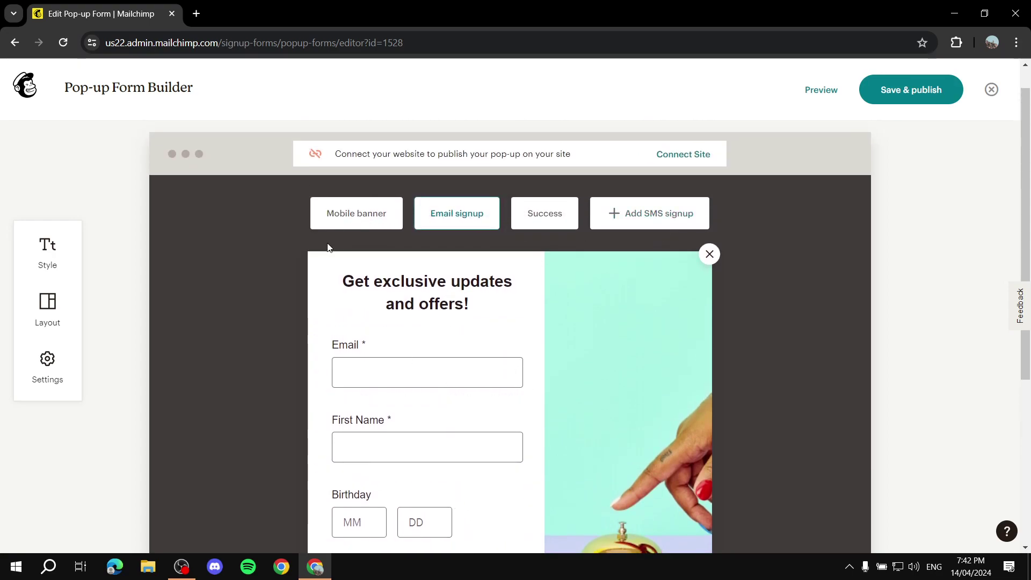
left_click(349, 211)
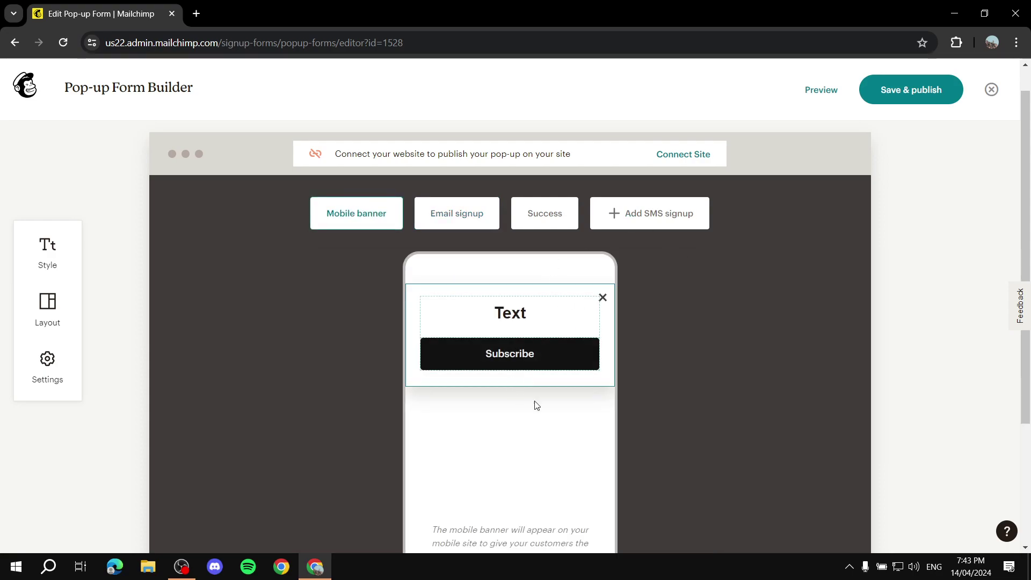
left_click(450, 219)
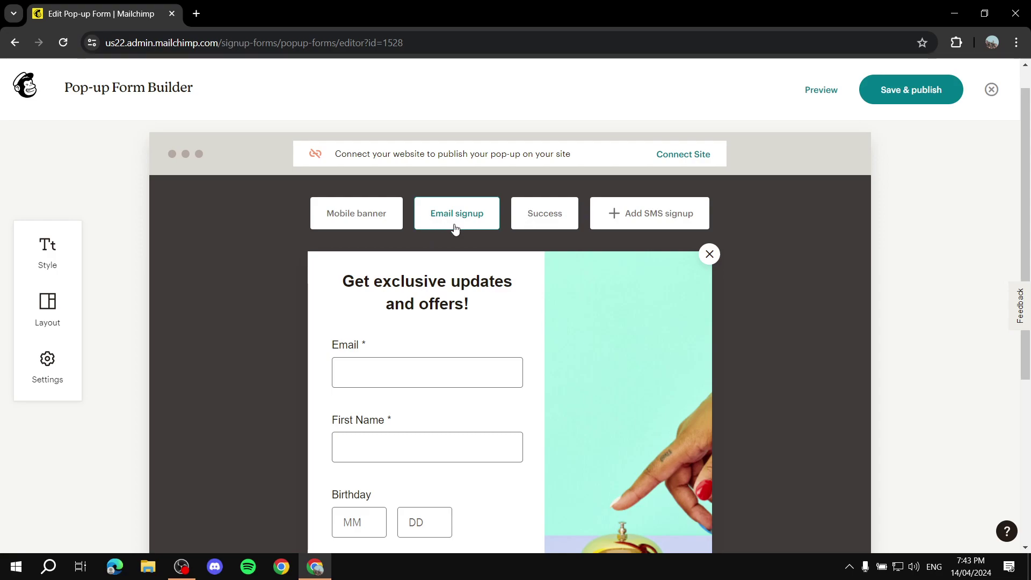
scroll(479, 334, "down", 3)
scroll(463, 297, "up", 3)
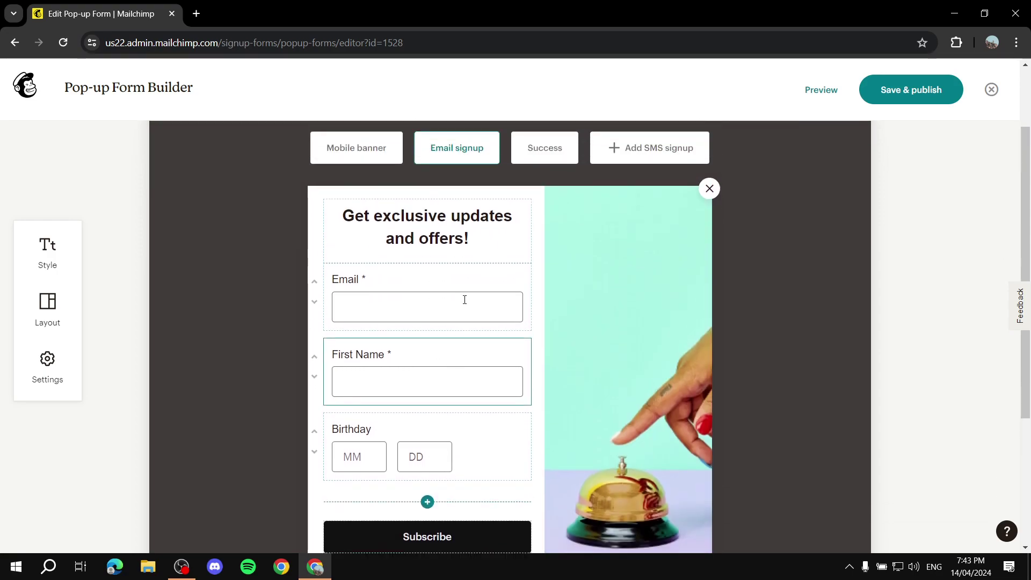
left_click(543, 246)
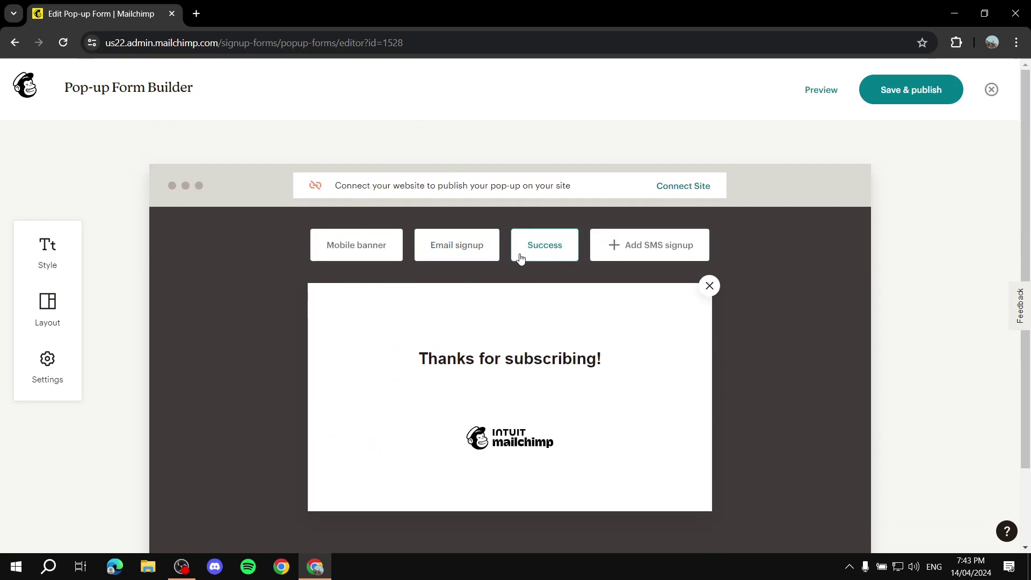
Replace the success message with 'And change it to your liking' and save & publish
left_click(625, 363)
left_click_drag(627, 362, 285, 332)
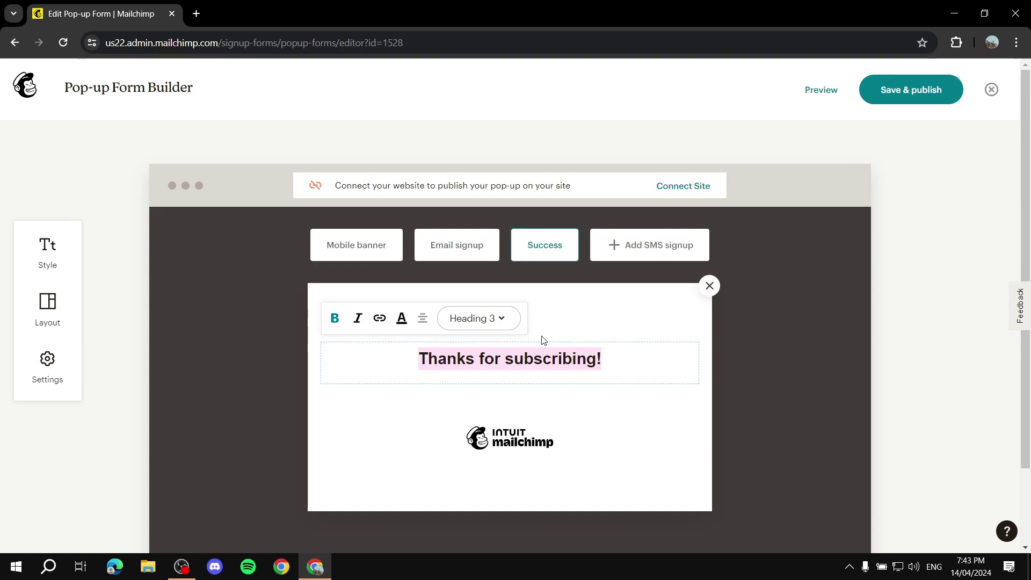
type("And")
type("ge i")
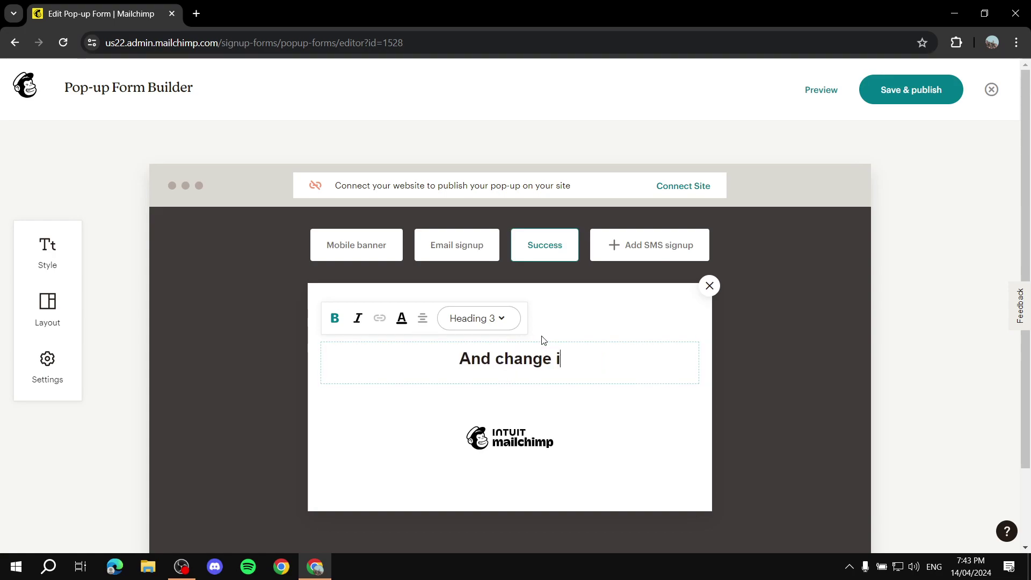
type("t to your liking")
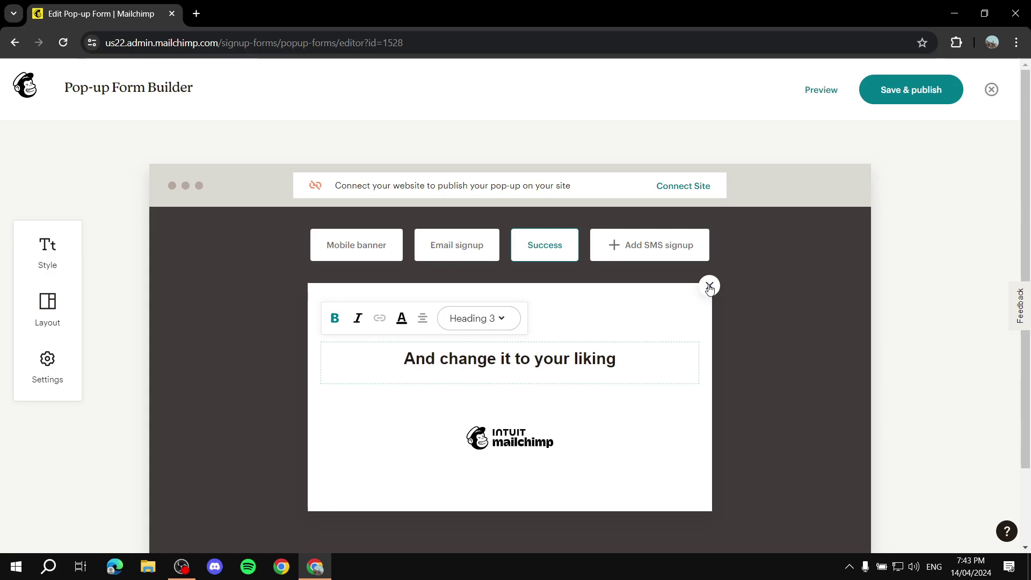
left_click(937, 89)
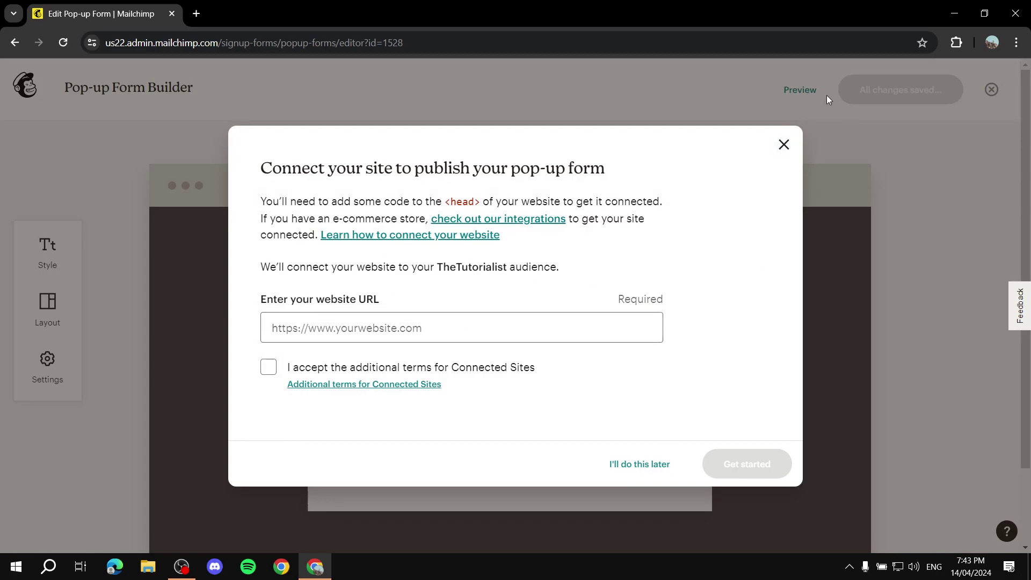
Dismiss the Connect your site dialog and exit the Pop-up Form Builder
left_click(784, 144)
left_click(26, 84)
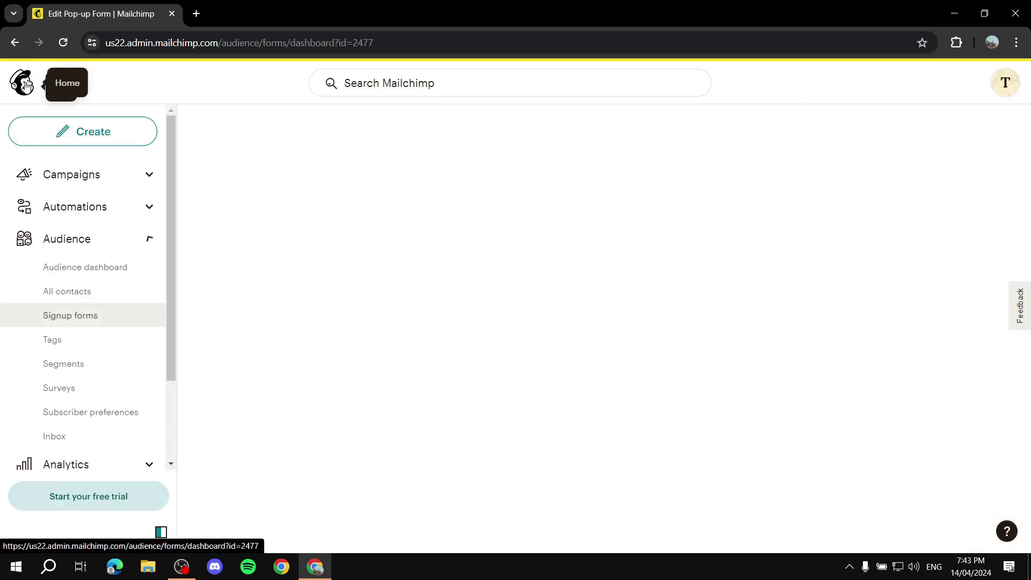